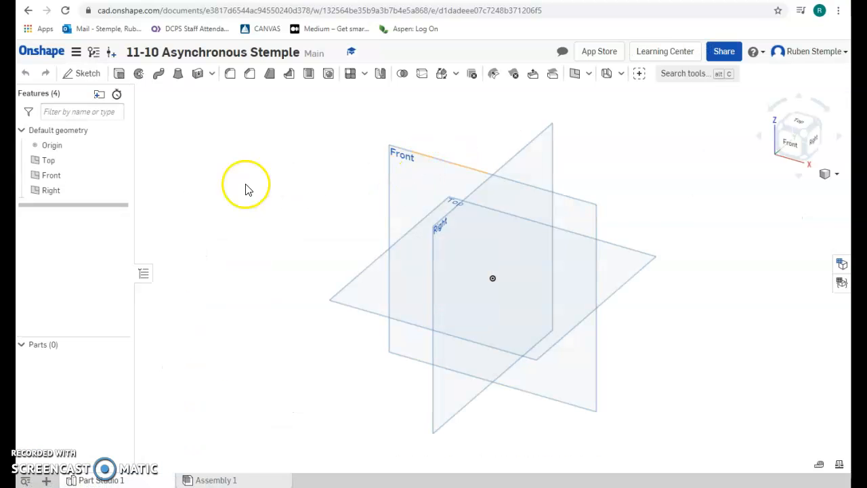
Draw a corner rectangle from the origin on the Front plane, 3 wide by 1 tall, and accept Sketch 1
left_click(82, 73)
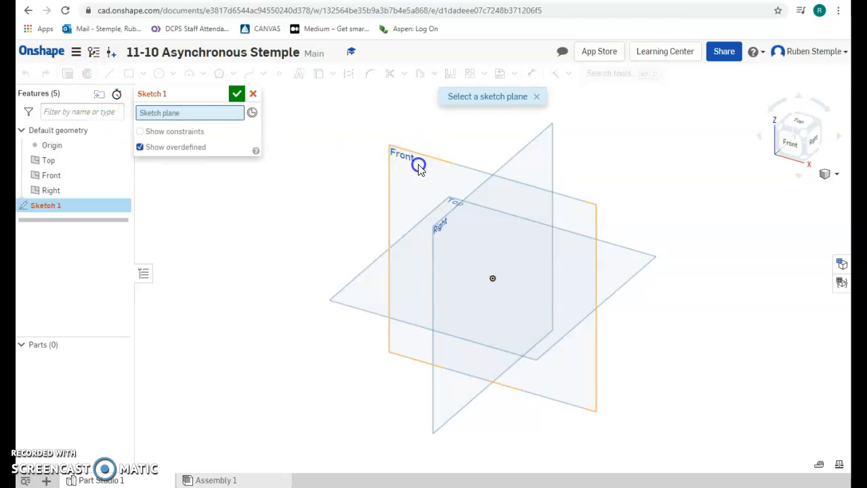
left_click(416, 169)
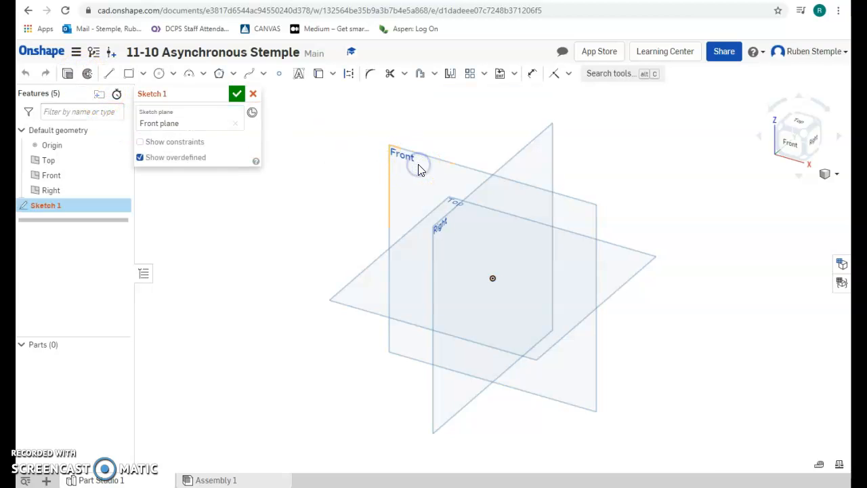
left_click(128, 74)
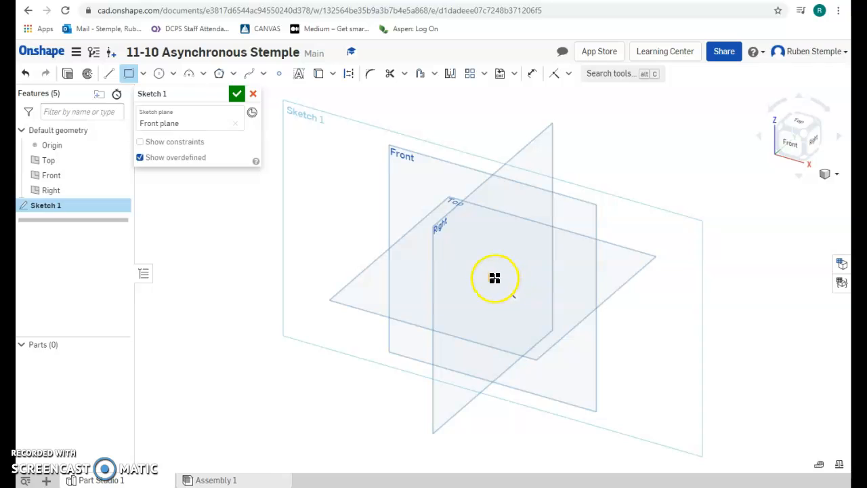
left_click_drag(500, 257, 658, 251)
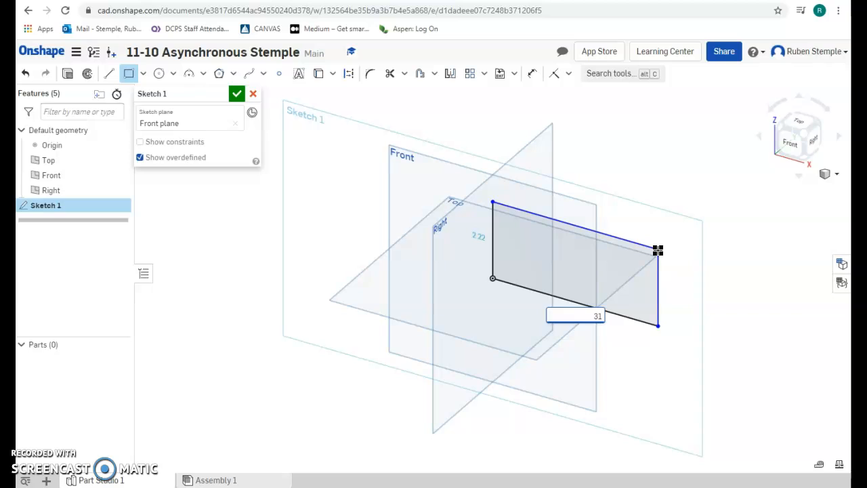
key("Return")
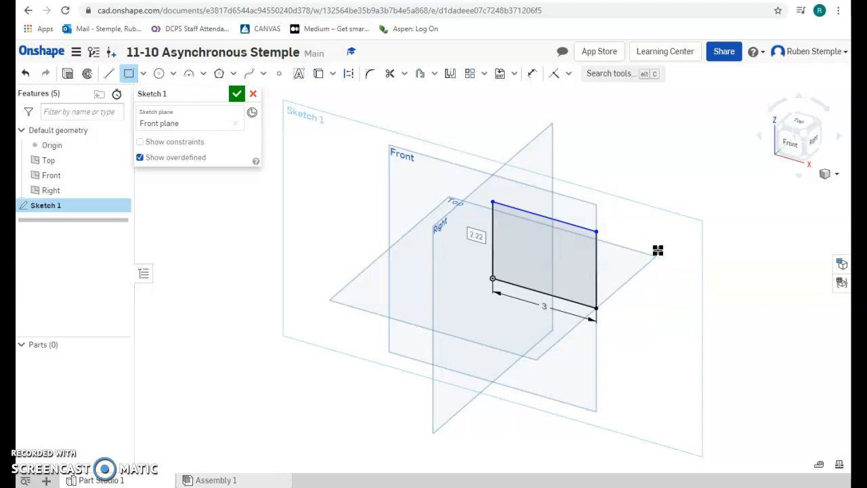
type("1")
key("Return")
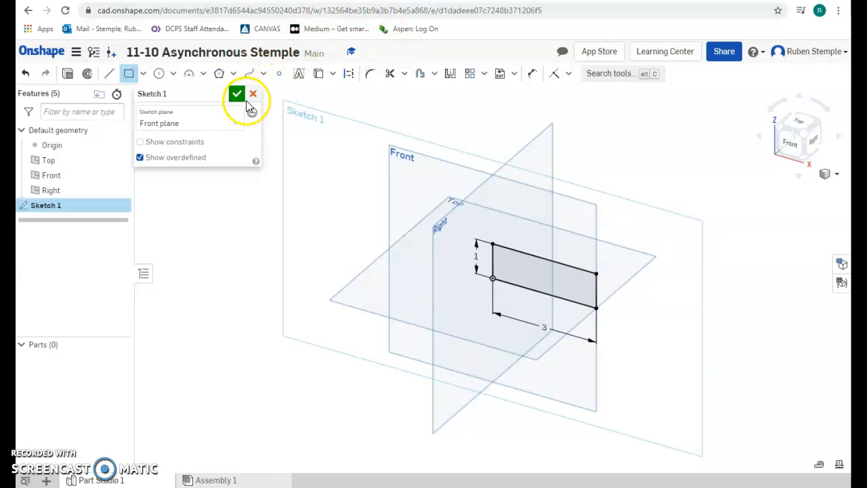
left_click(237, 95)
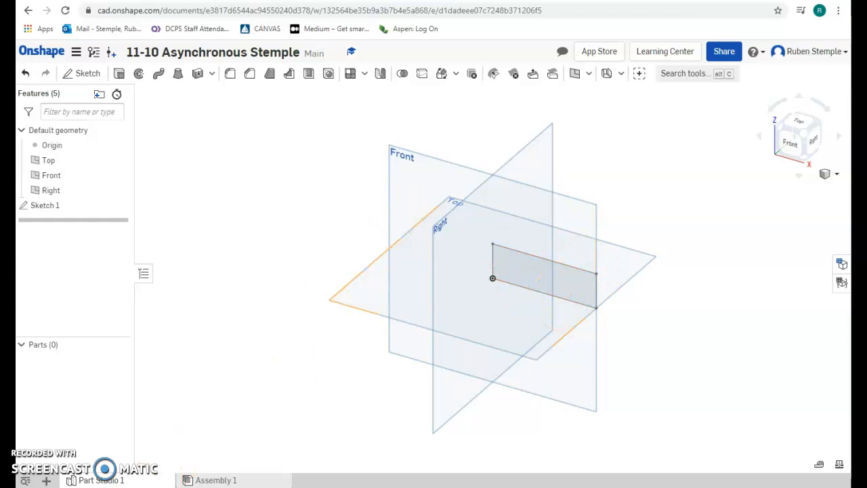
left_click(68, 480)
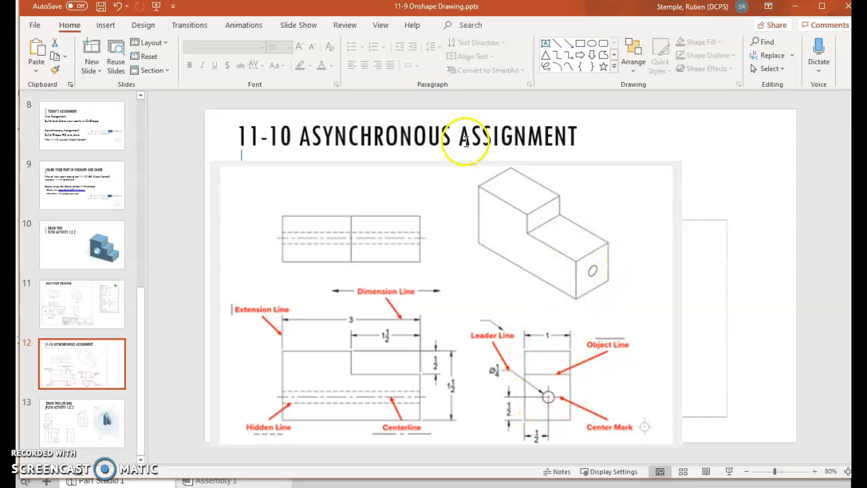
key("alt+Tab")
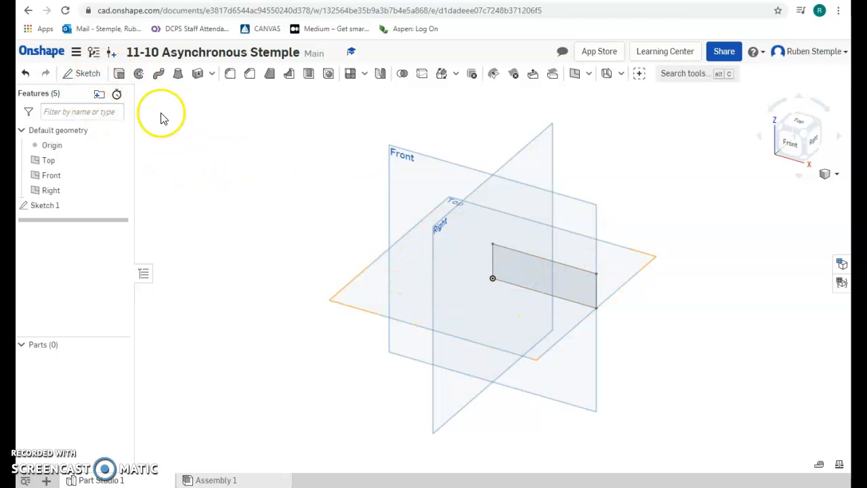
Extrude Sketch 1 Blind 1 in into Part 1, then bring up the assignment slide in PowerPoint
left_click(119, 74)
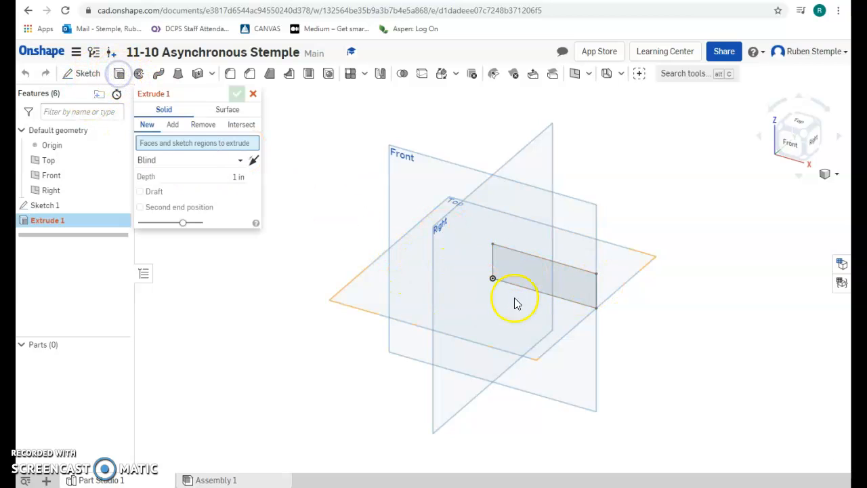
left_click(584, 284)
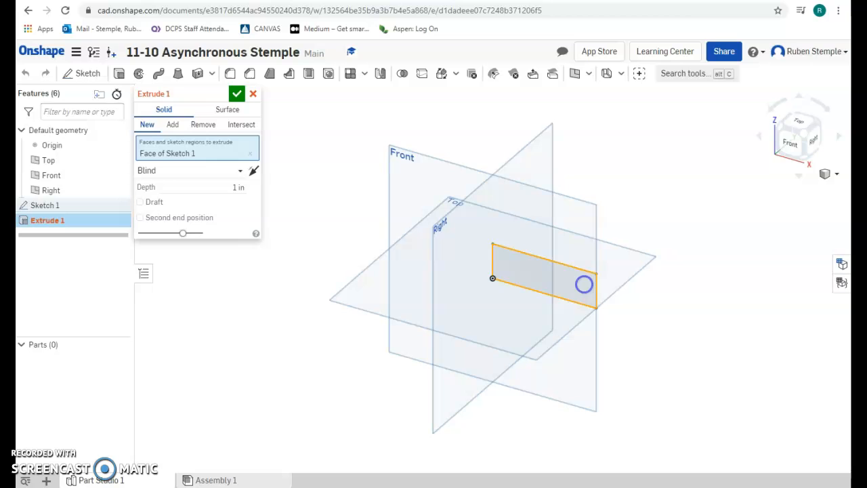
left_click(236, 94)
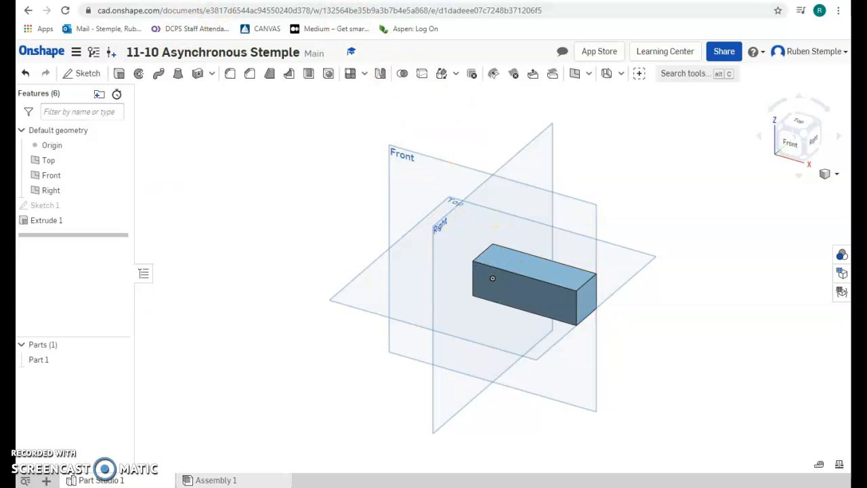
left_click(68, 451)
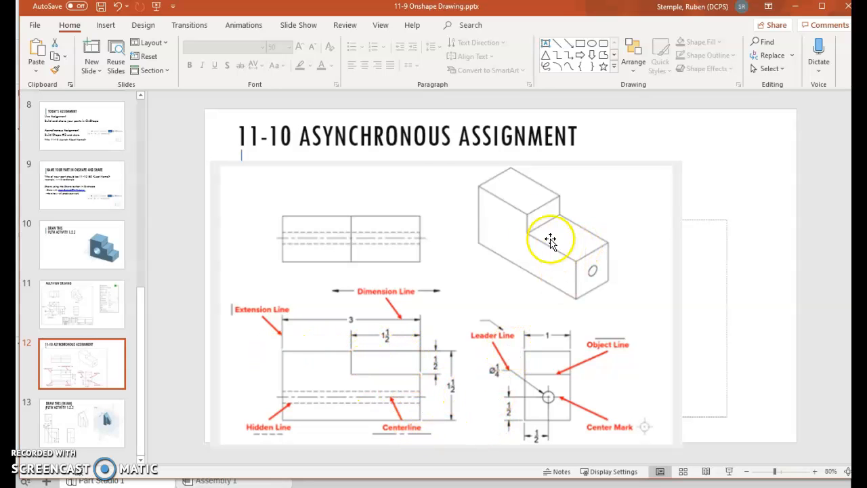
Back in Onshape, begin a rectangle sketch on the block's top face, then cancel that Sketch 2
key("alt+Tab")
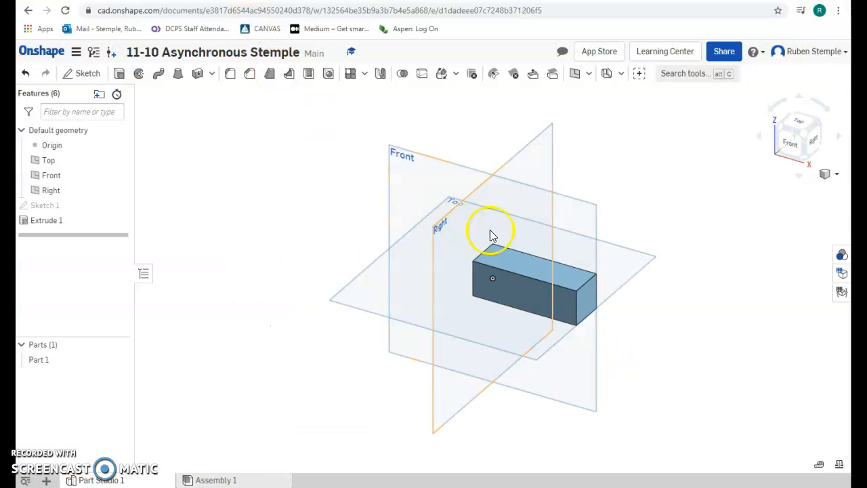
left_click(494, 277)
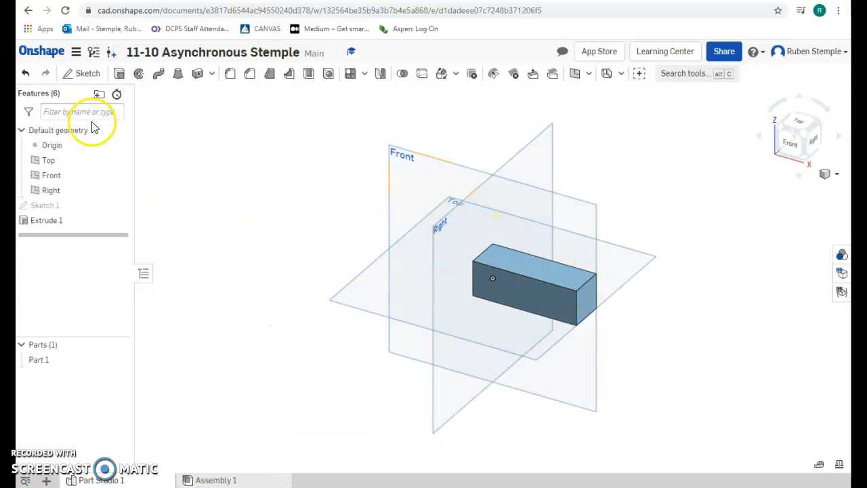
left_click(86, 74)
left_click(537, 272)
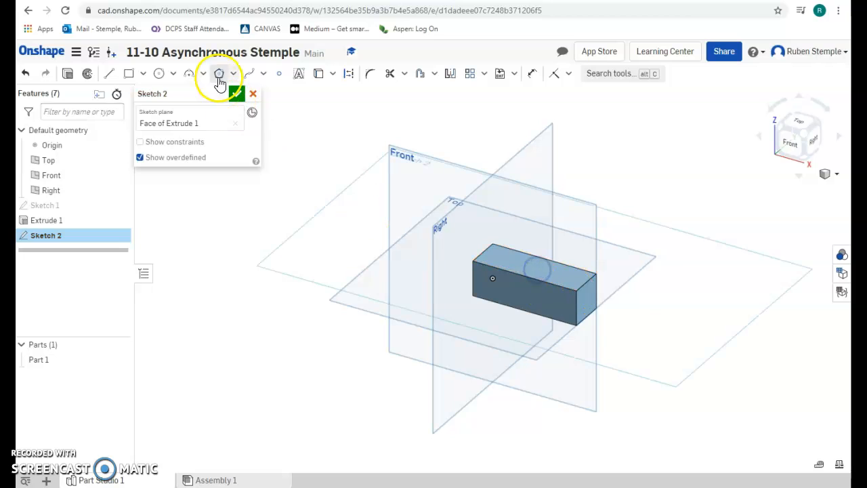
left_click(130, 75)
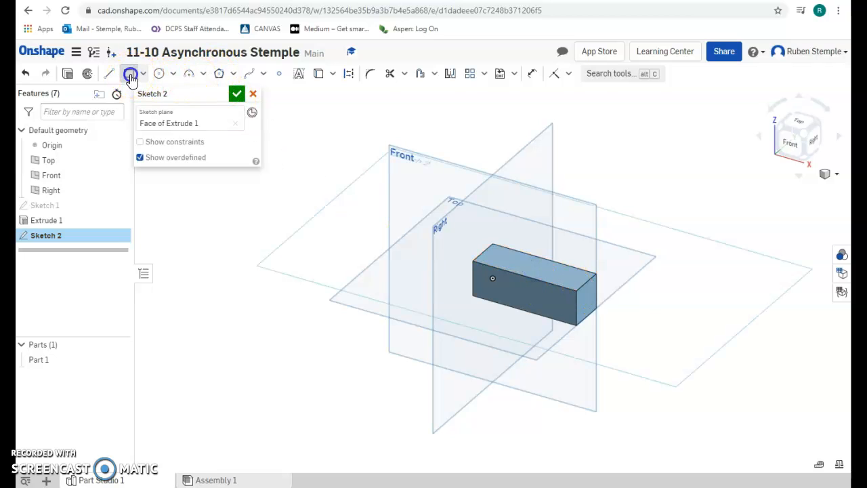
left_click(493, 246)
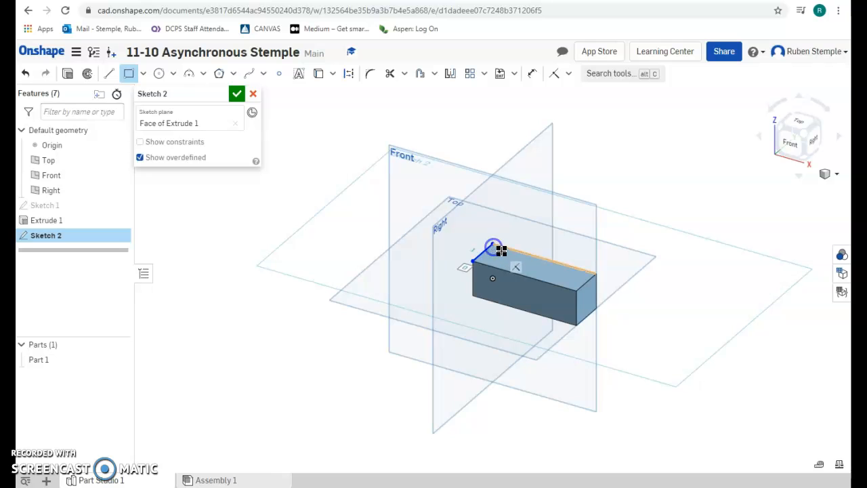
left_click(540, 259)
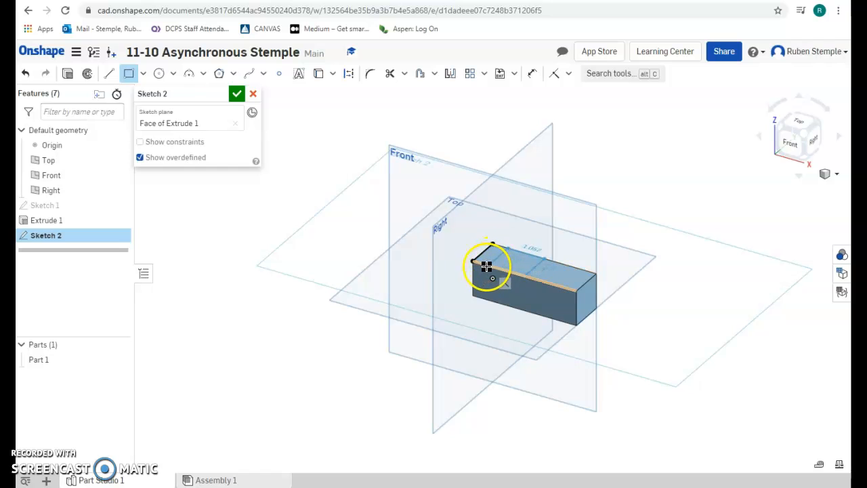
left_click(252, 94)
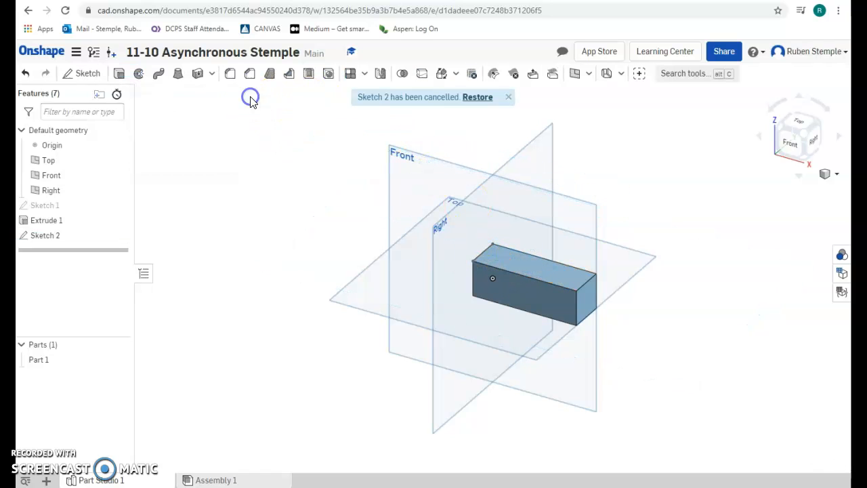
left_click(84, 73)
Draw a 1.5 in long rectangle from the corner of the block's top face and finish Sketch 2
left_click(529, 270)
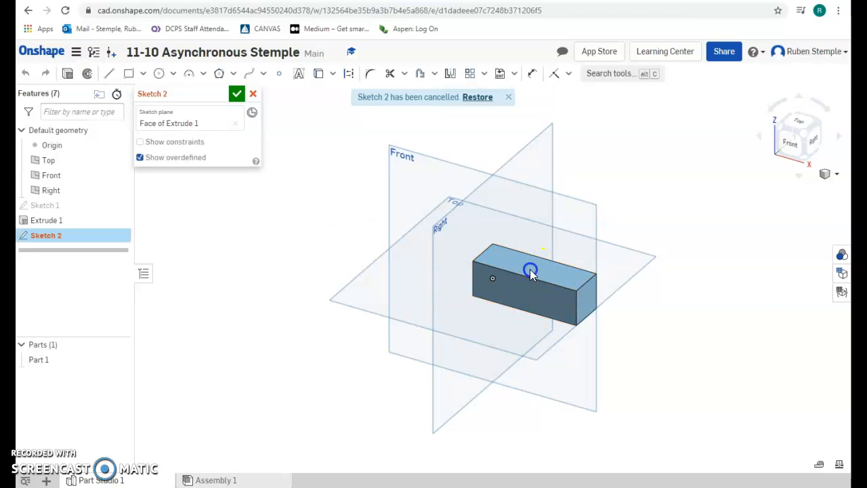
left_click(131, 76)
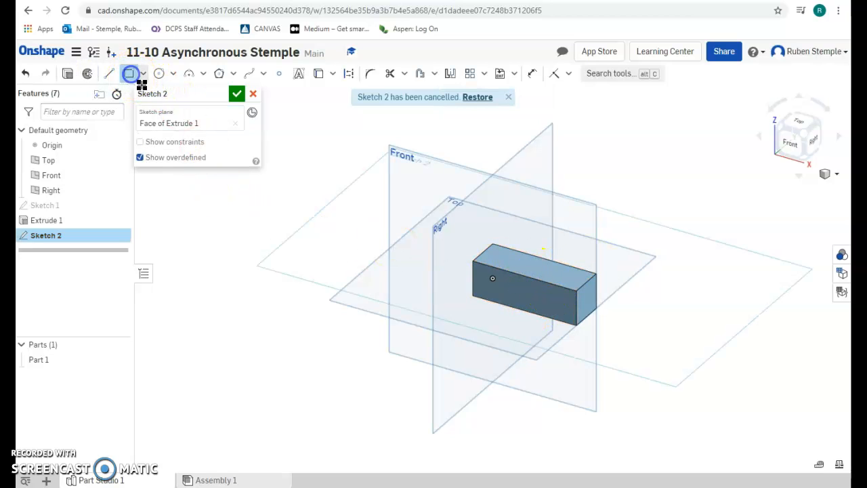
left_click_drag(475, 263, 538, 256)
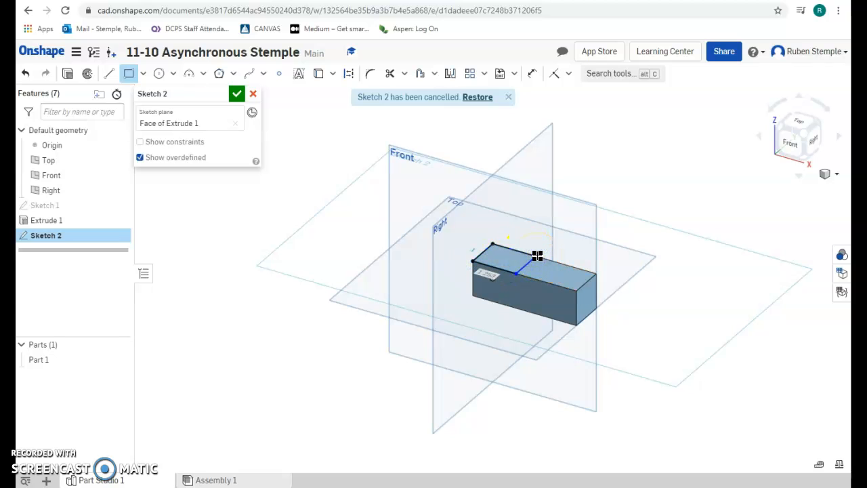
type("1")
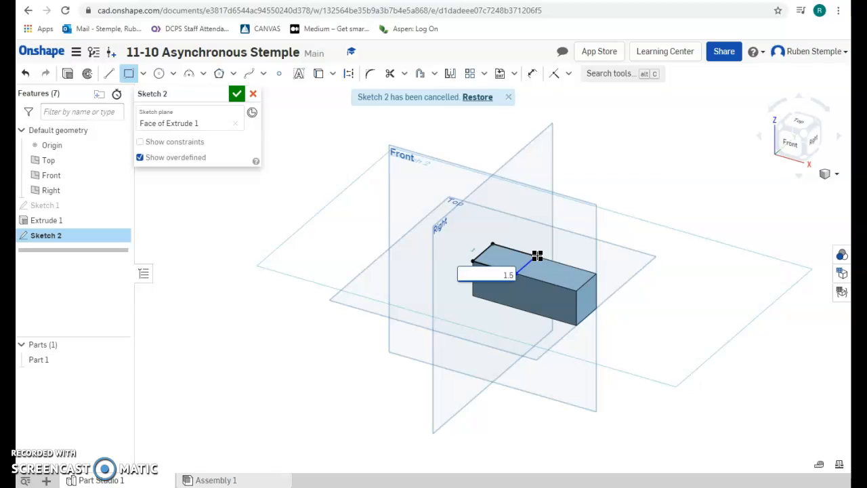
type(".5")
key("Return")
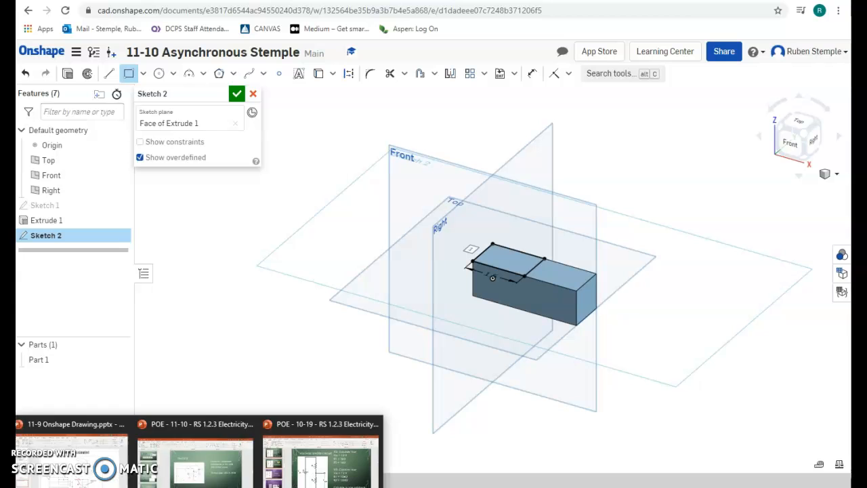
left_click(79, 453)
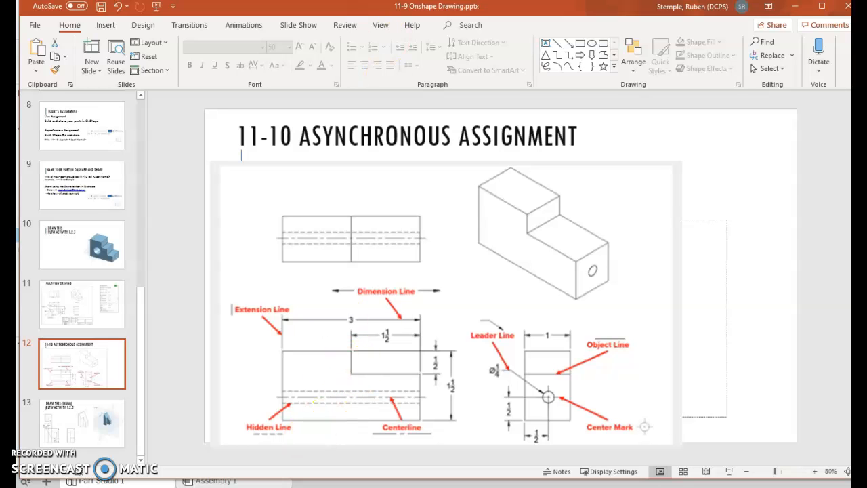
key("alt+Tab")
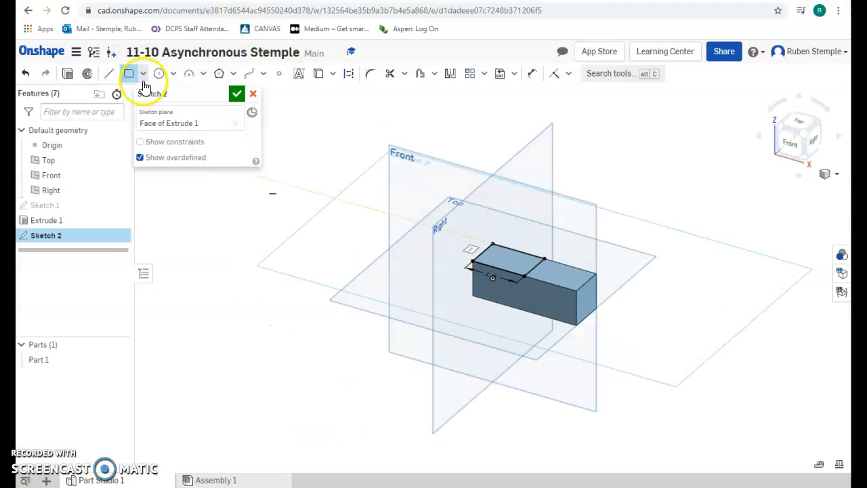
left_click(237, 93)
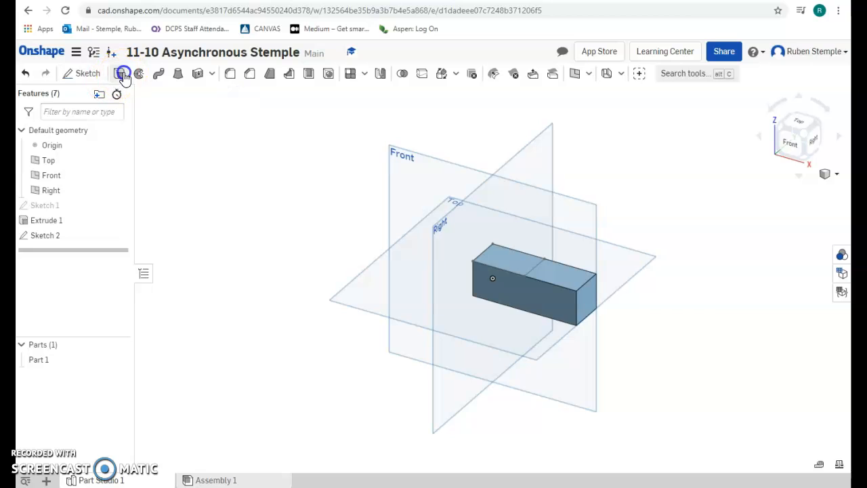
Extrude Sketch 2 with Add to join a raised step onto the block, checking the drawing in PowerPoint
left_click(119, 73)
left_click(523, 265)
left_click(172, 124)
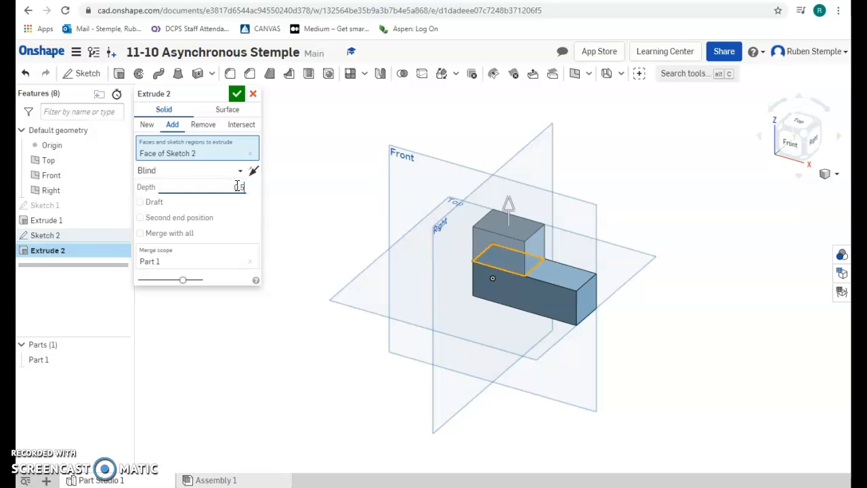
left_click(238, 94)
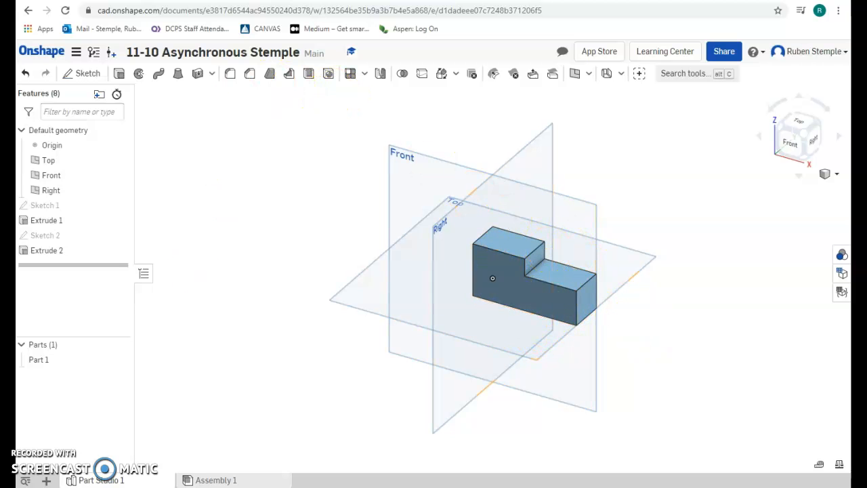
left_click(68, 454)
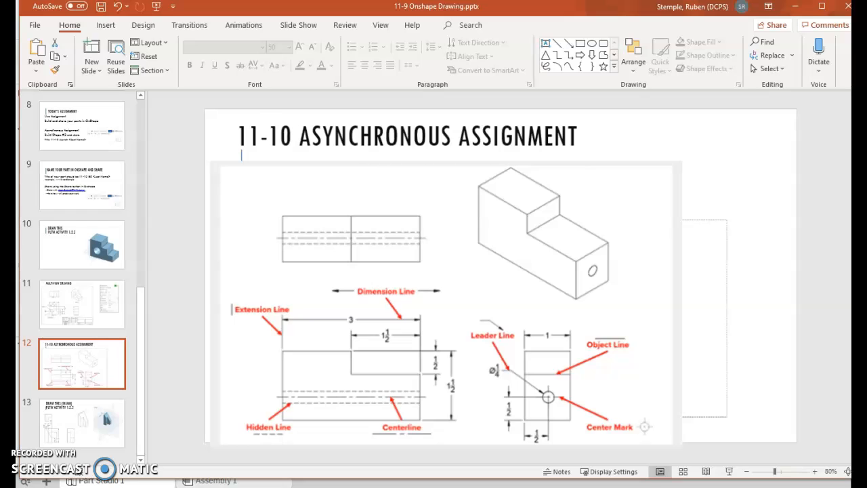
key("alt+Tab")
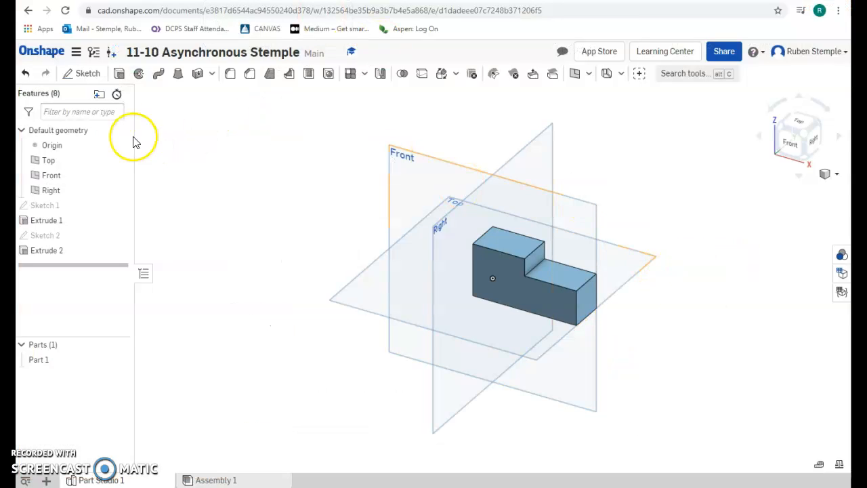
Start Sketch 3 on Extrude 1's end face and view that face straight on from the Right
left_click(70, 81)
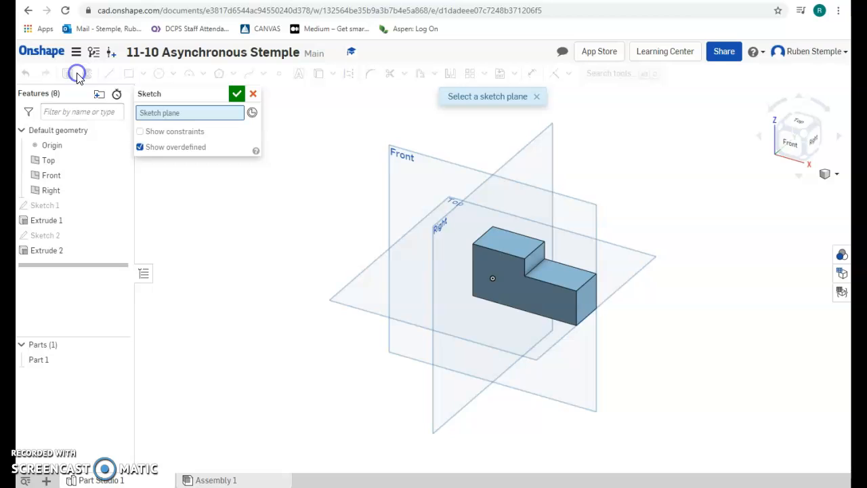
left_click(586, 299)
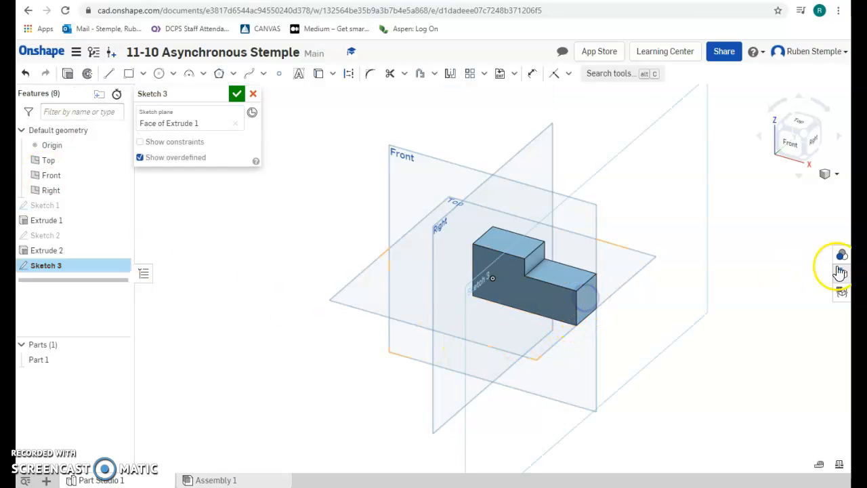
left_click(813, 145)
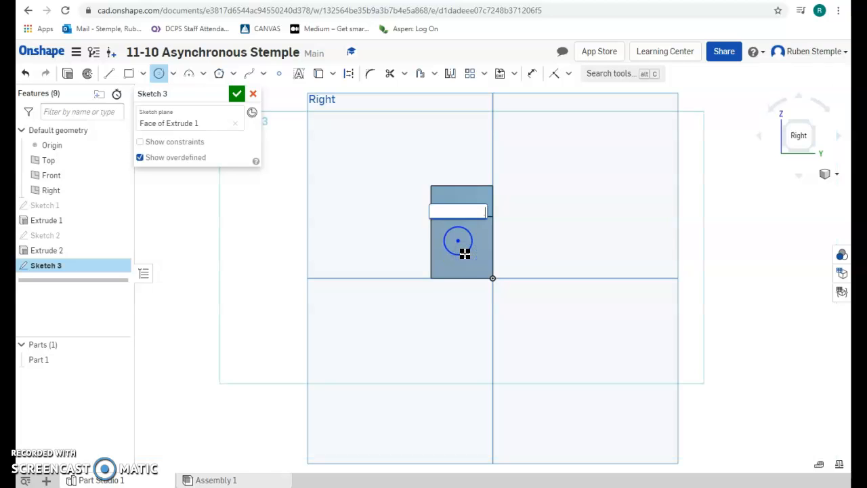
Make the circle Ø0.25, placed 0.5 in from the left edge and 0.5 in above the bottom, and finish Sketch 3
key("Return")
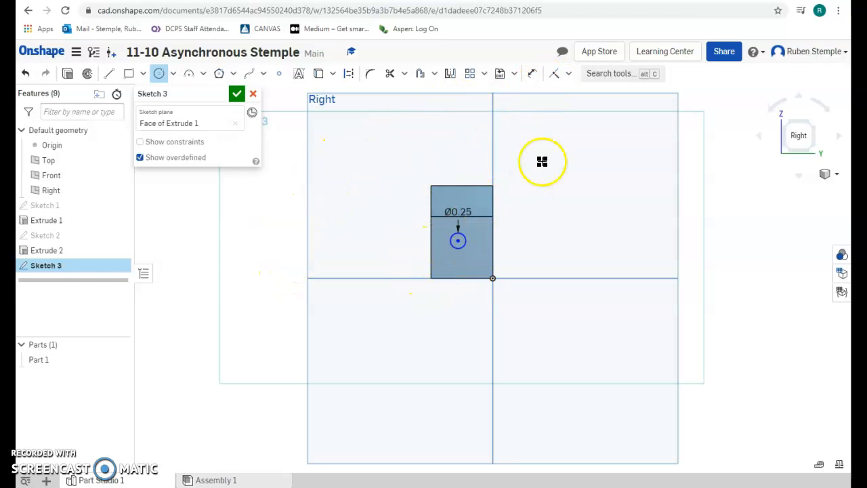
left_click(533, 74)
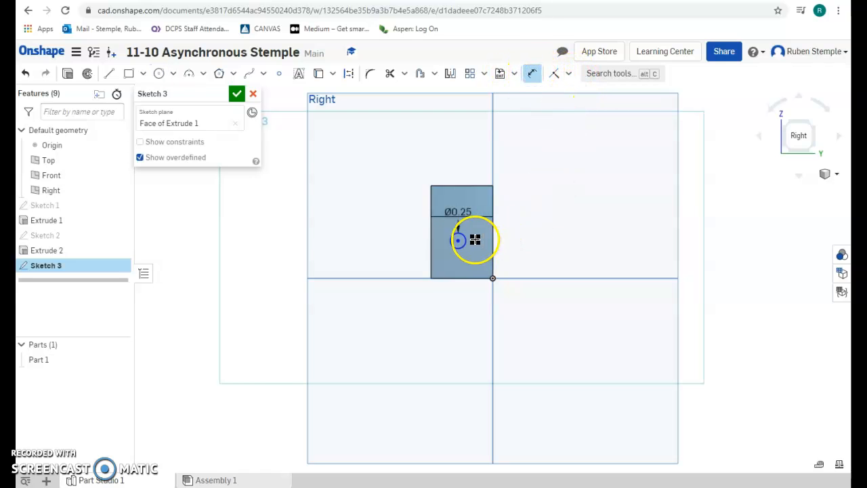
left_click(431, 245)
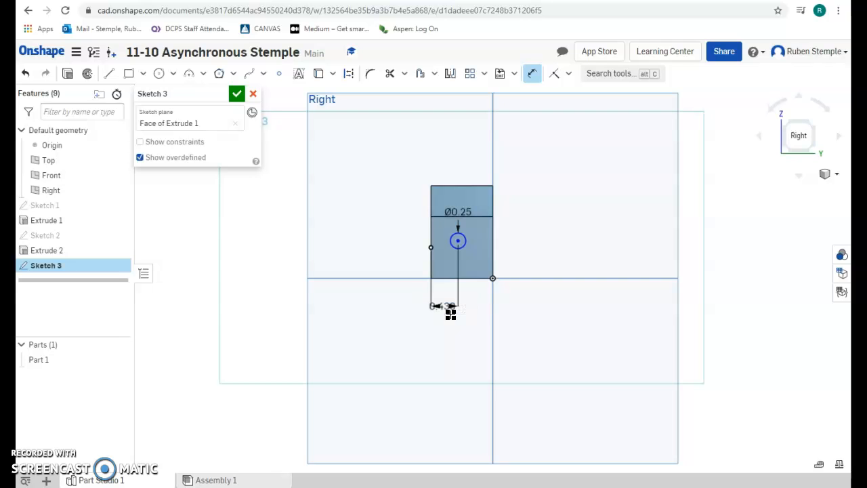
type("0.5")
key("Return")
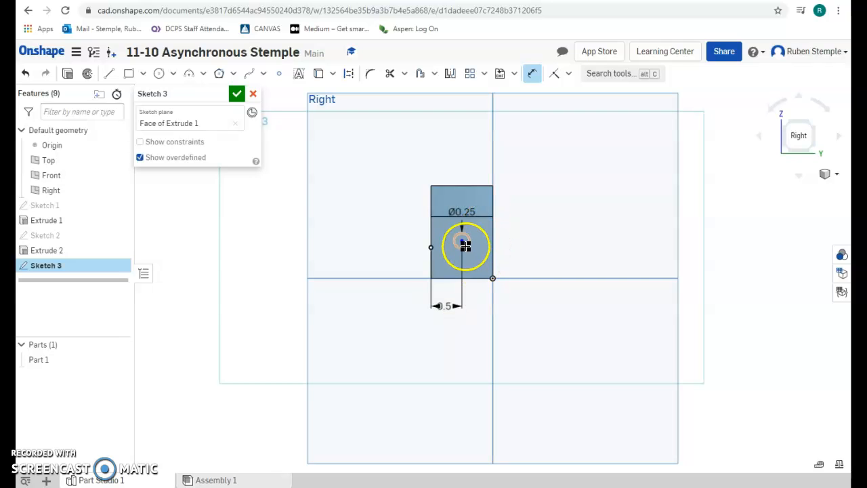
left_click(475, 280)
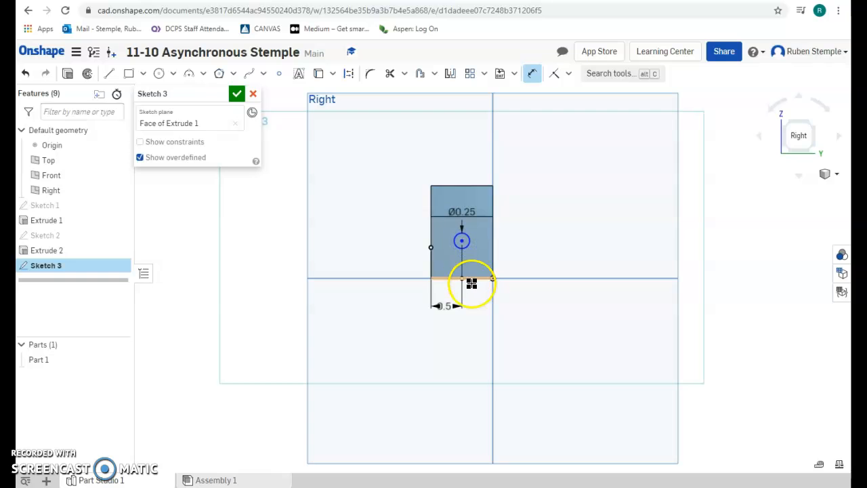
left_click(491, 262)
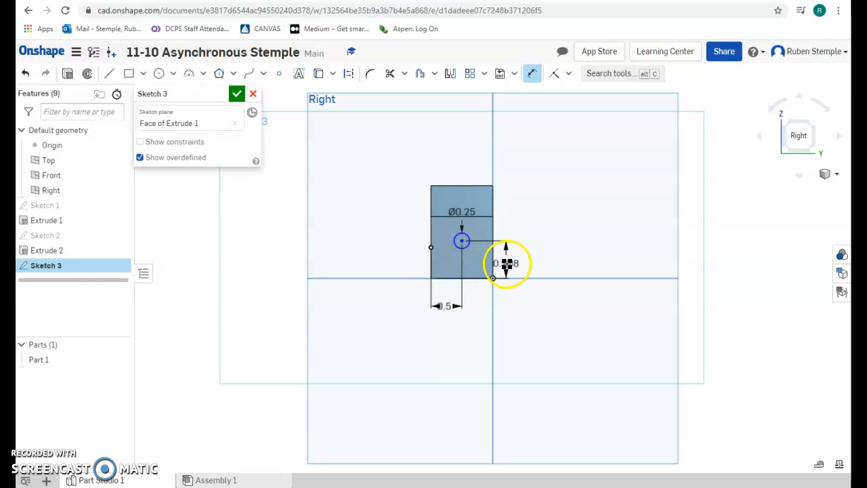
left_click(513, 264)
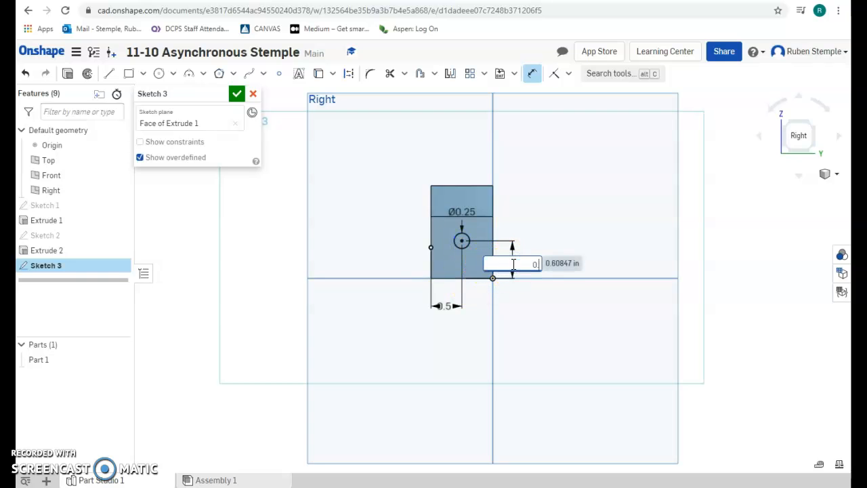
key("Return")
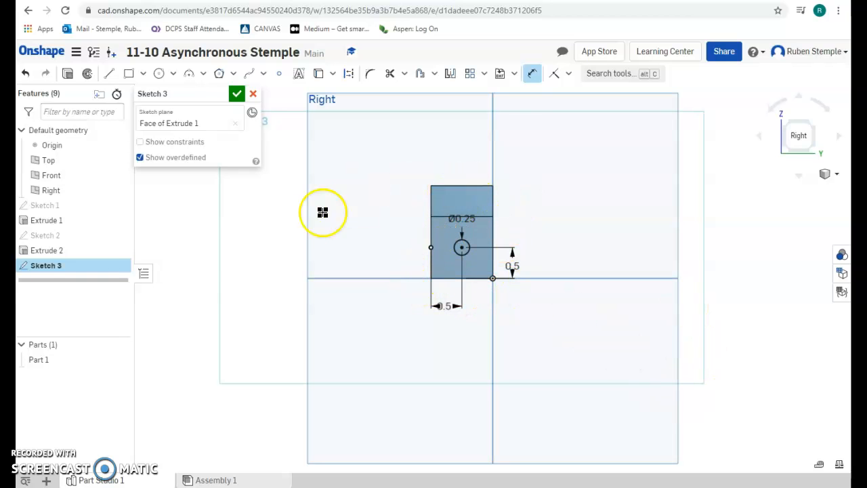
left_click(235, 93)
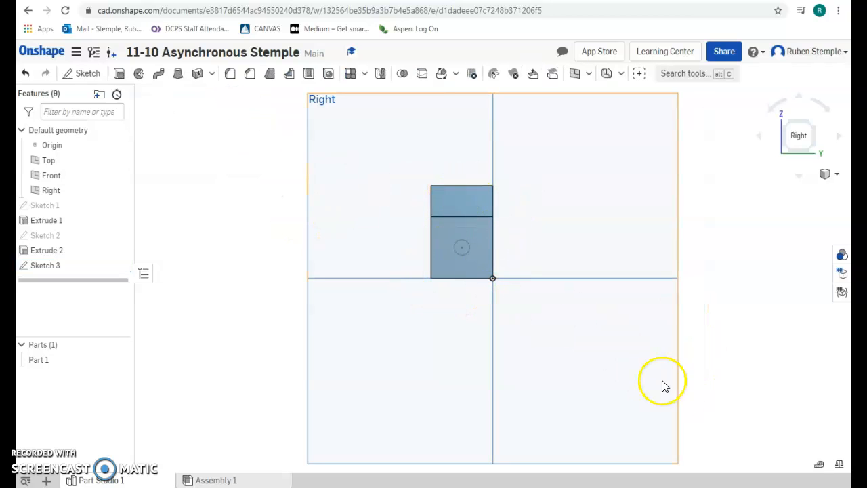
left_click(819, 466)
left_click(468, 278)
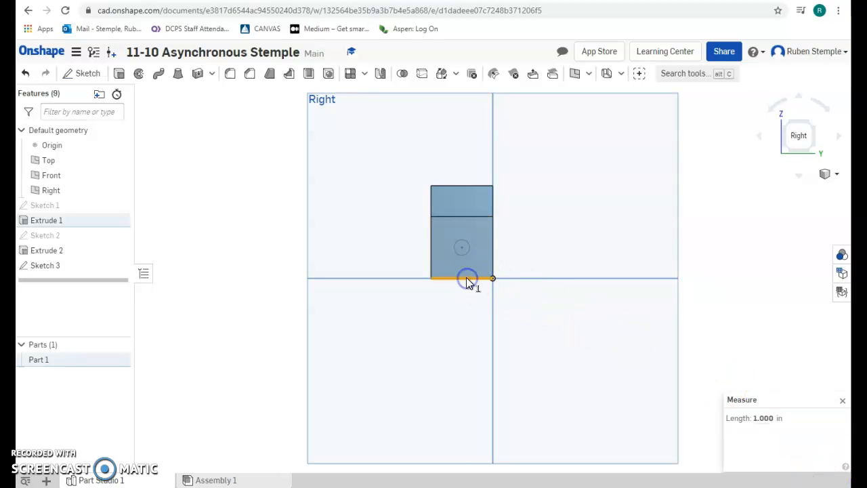
left_click(466, 278)
left_click(494, 261)
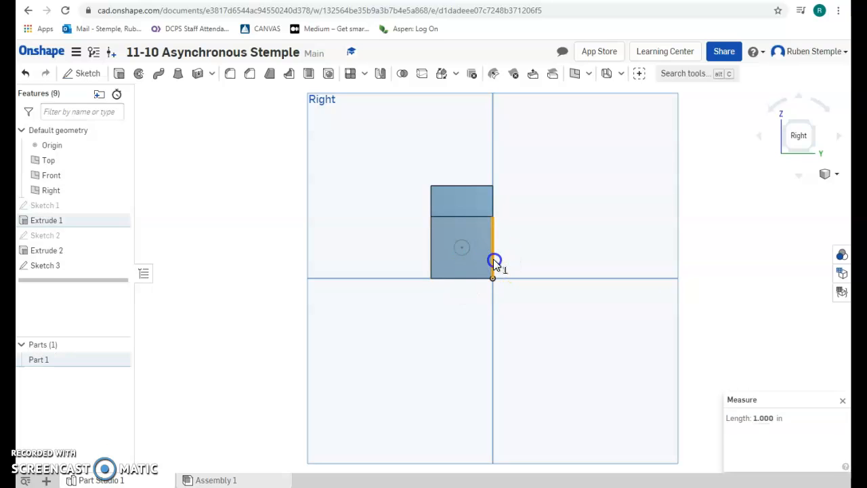
left_click(494, 261)
left_click(463, 254)
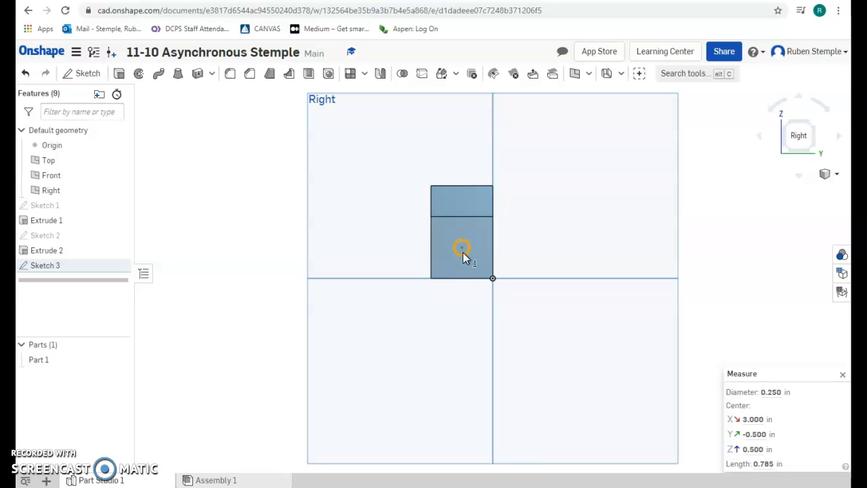
left_click(460, 254)
left_click(463, 254)
left_click(462, 248)
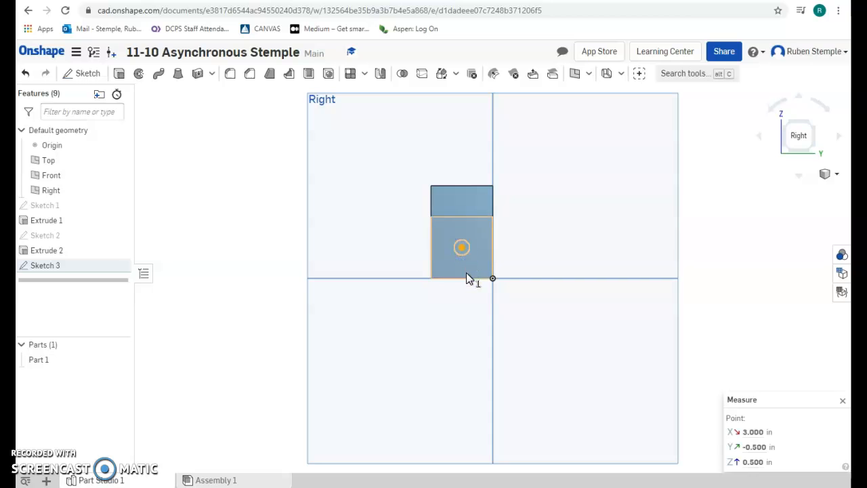
left_click(437, 277)
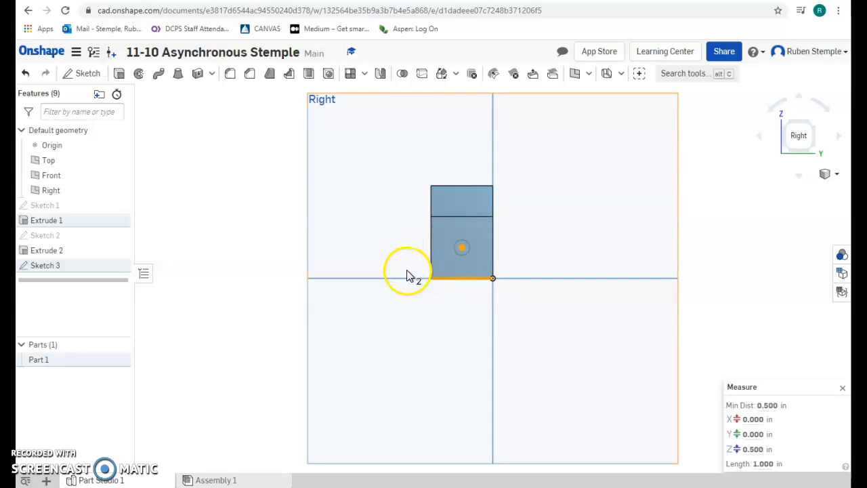
left_click(555, 264)
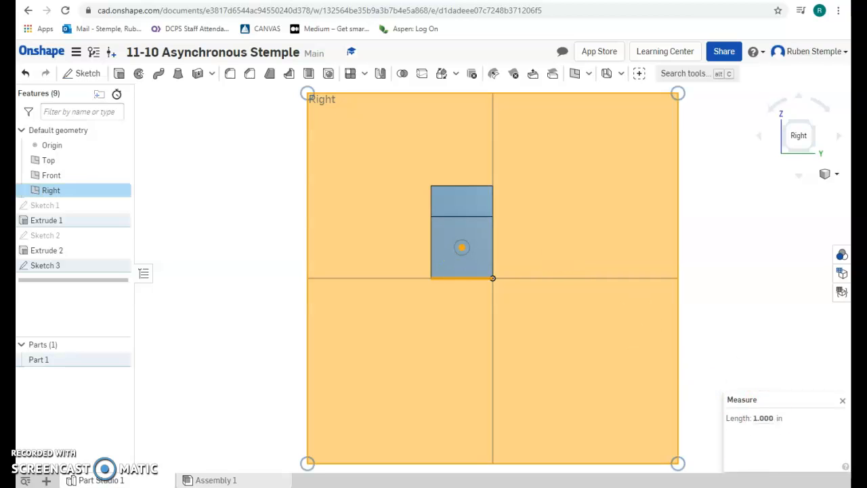
left_click(588, 279)
left_click(589, 237)
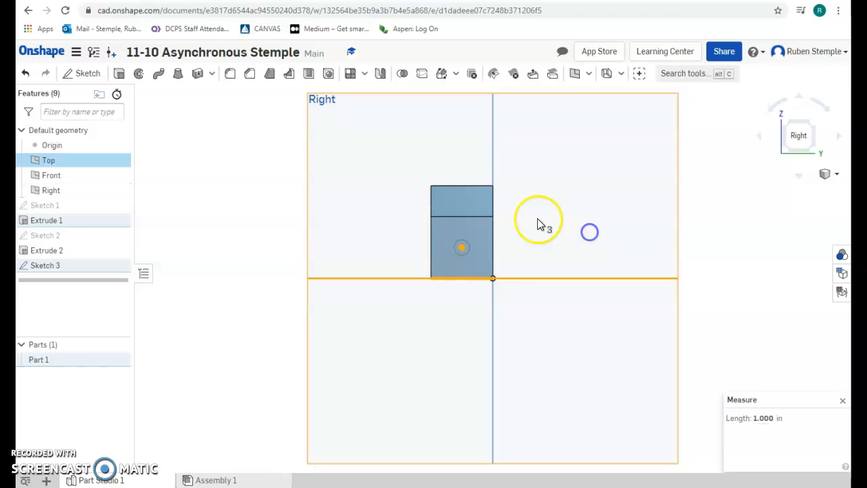
left_click(843, 400)
left_click(480, 277)
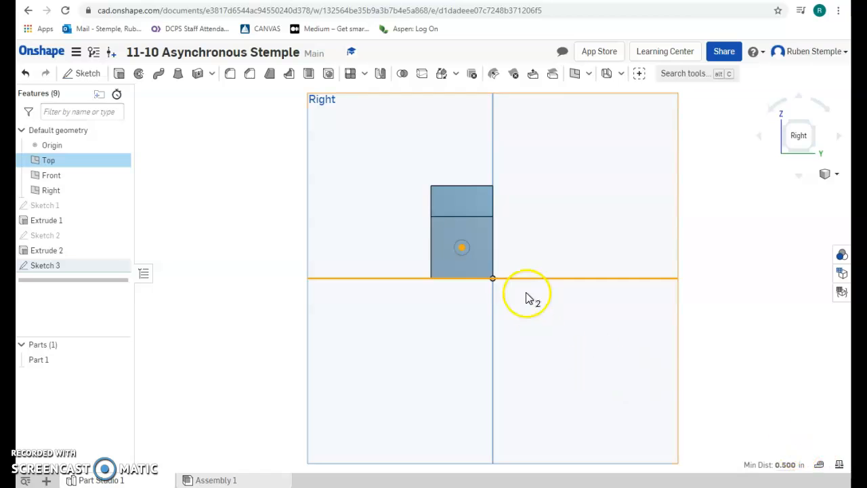
left_click(477, 282)
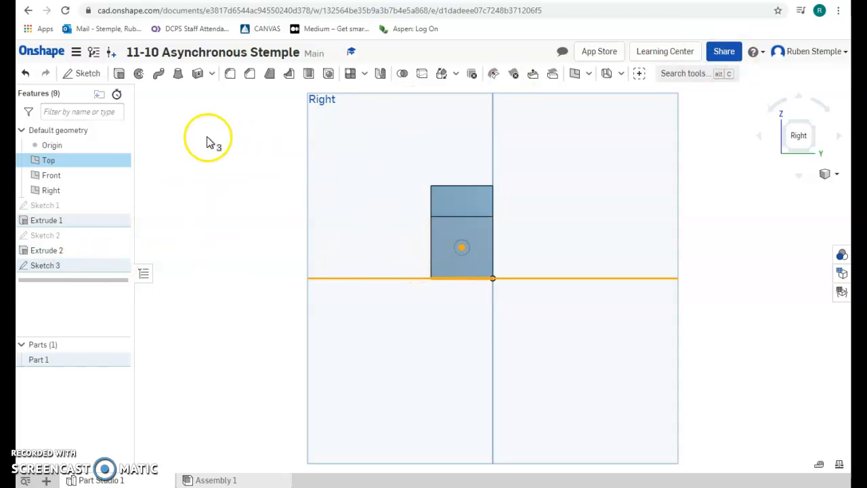
left_click(49, 267)
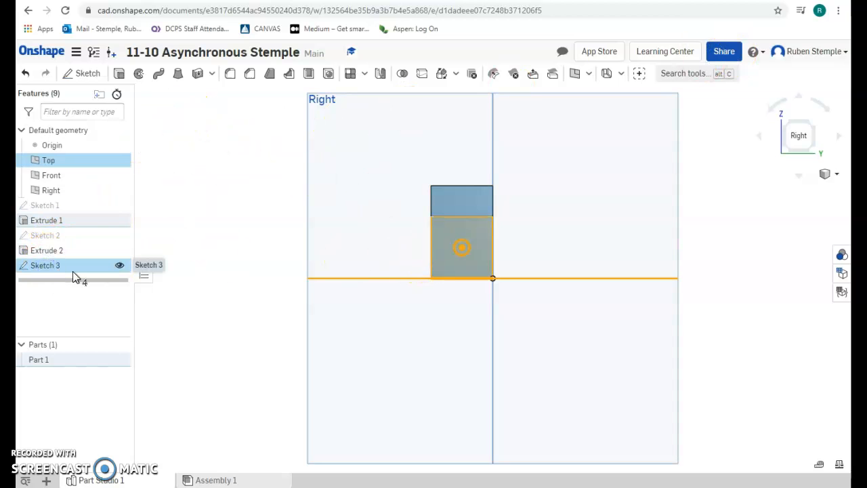
Try a Remove extrude of the hole sketch 3 in deep, then switch to the trimetric view
double_click(76, 269)
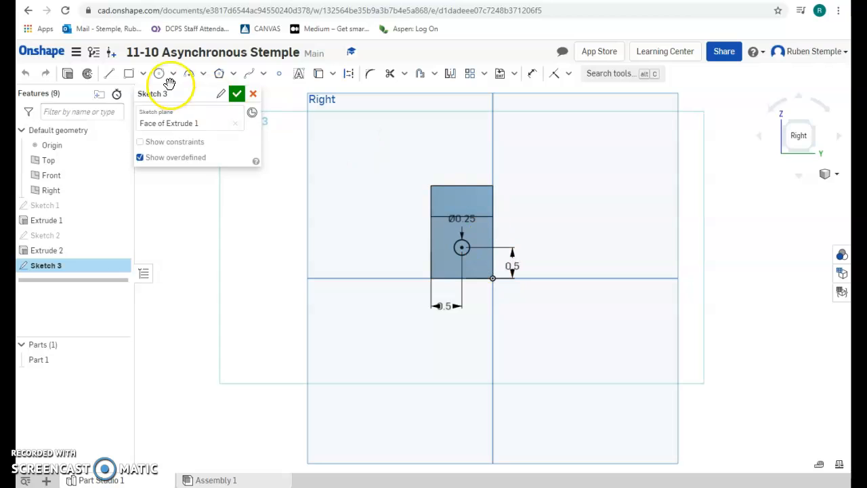
left_click(72, 75)
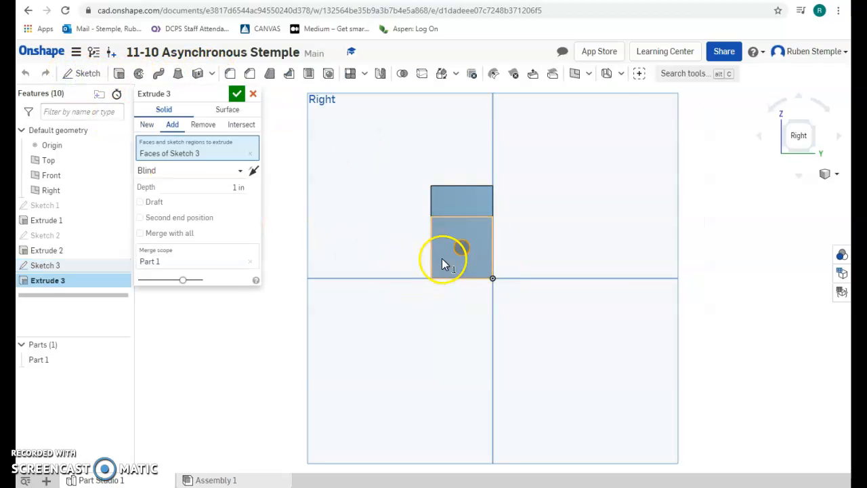
left_click(466, 249)
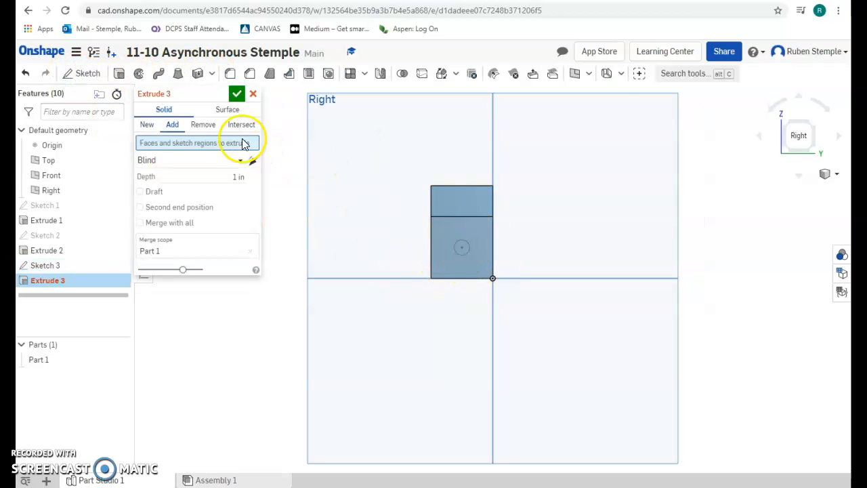
left_click(202, 125)
left_click(234, 175)
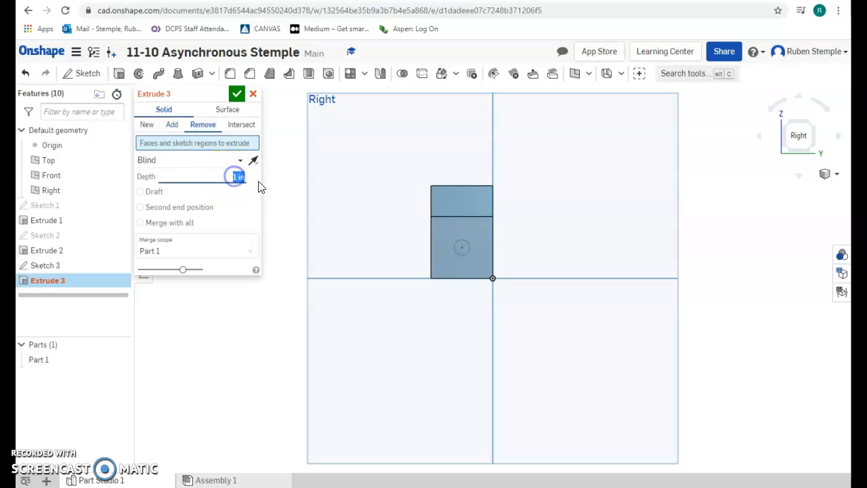
type("3")
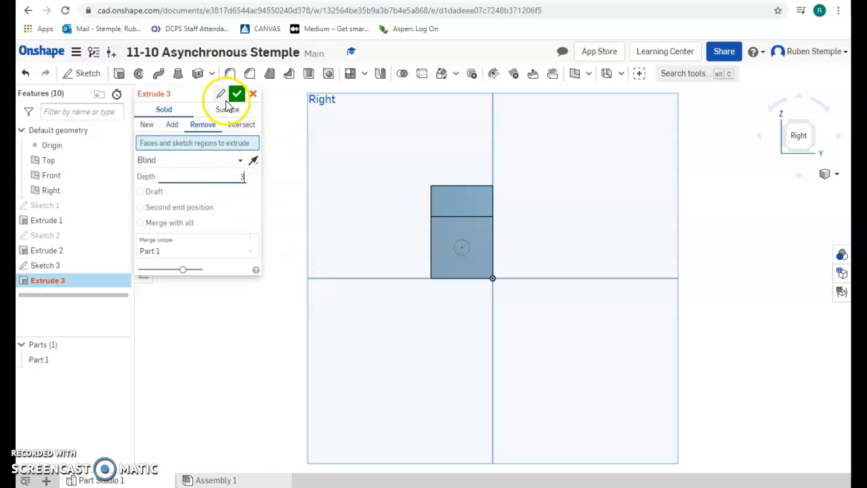
left_click(237, 94)
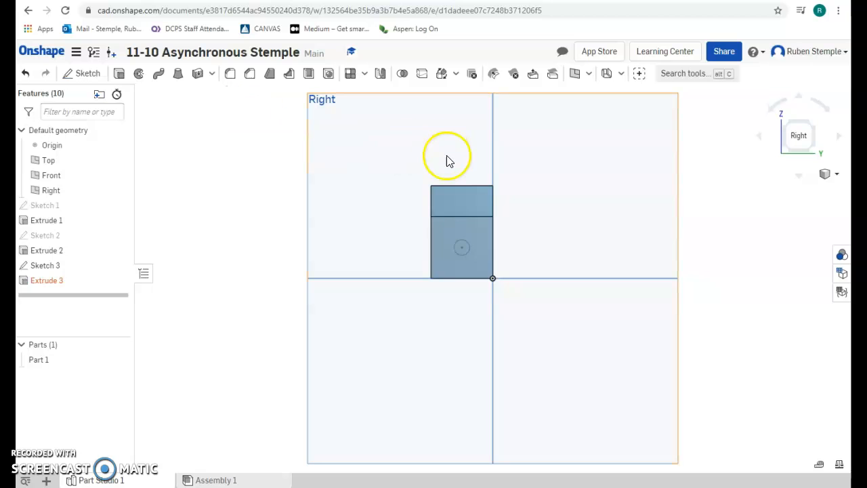
left_click(829, 174)
left_click(818, 216)
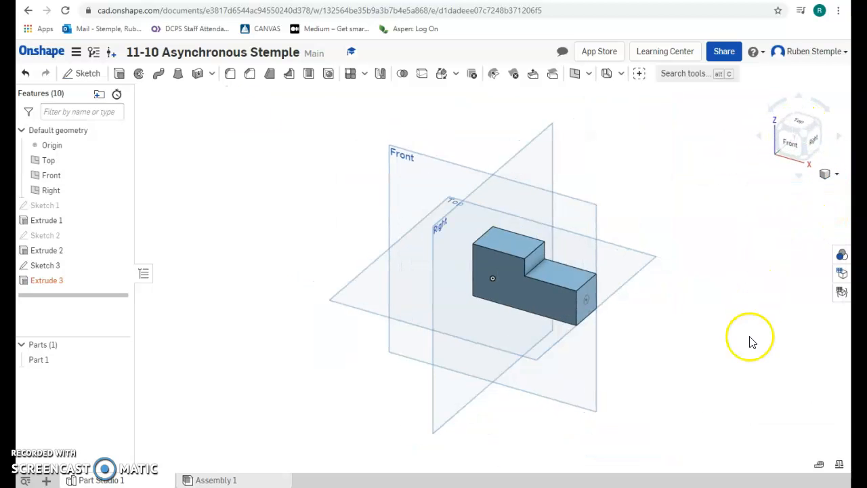
Delete the failing Extrude 3 feature from the feature list
left_click(37, 283)
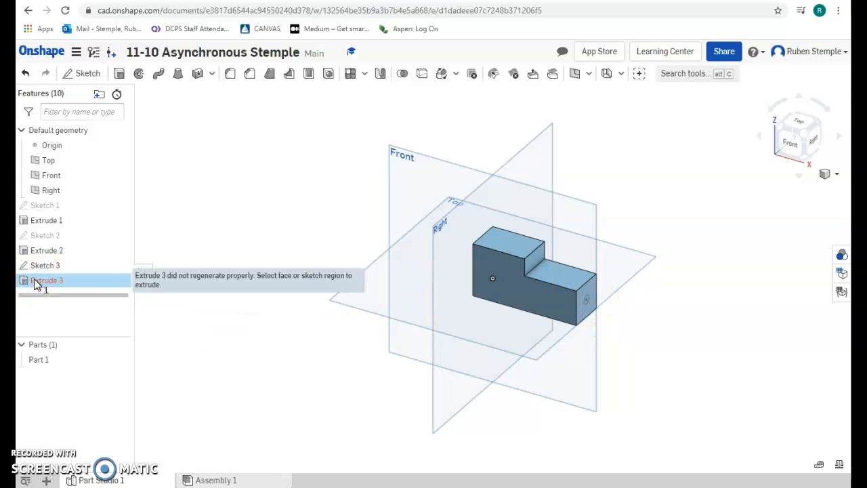
left_click(36, 283)
right_click(59, 281)
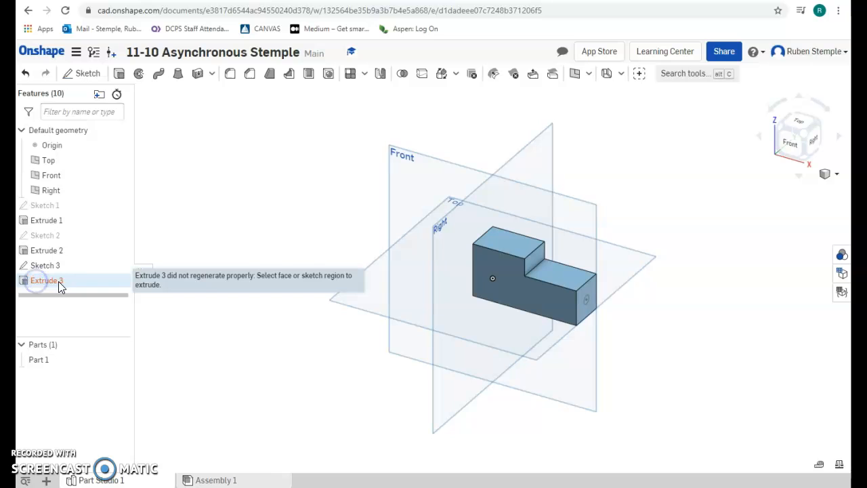
double_click(58, 281)
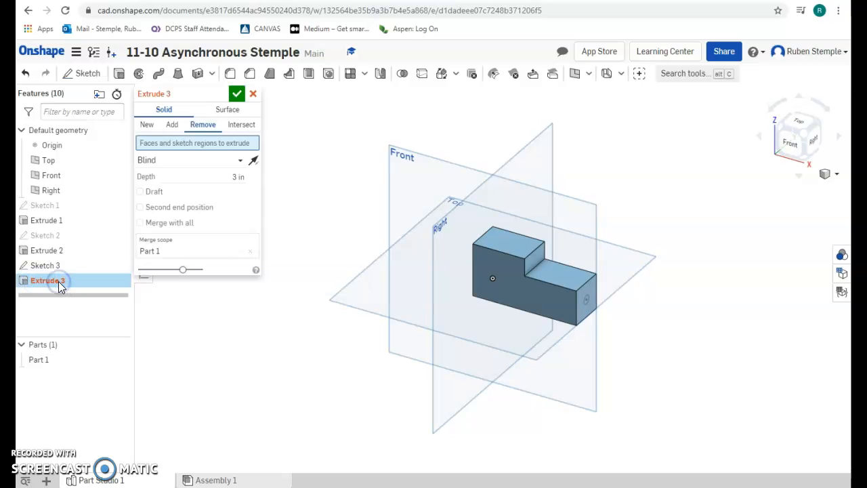
left_click(258, 97)
left_click(73, 282)
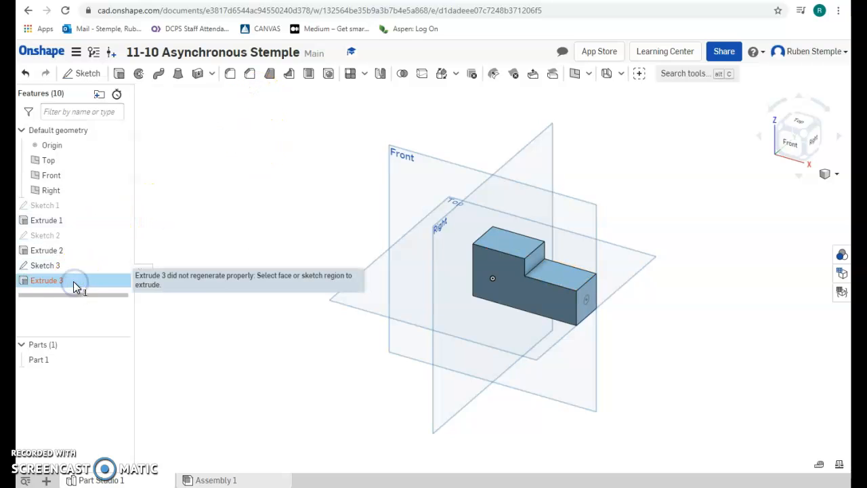
key("Delete")
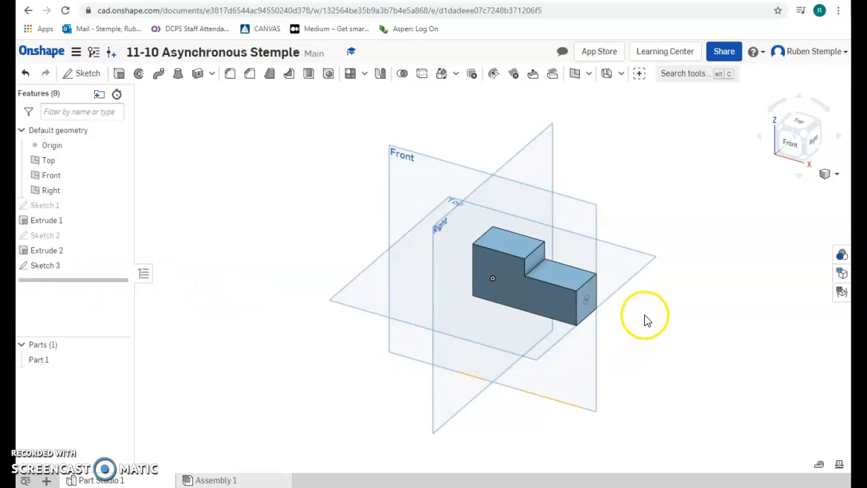
Extrude Sketch 3's circle with Remove to cut the hole into the block's end face
left_click(42, 265)
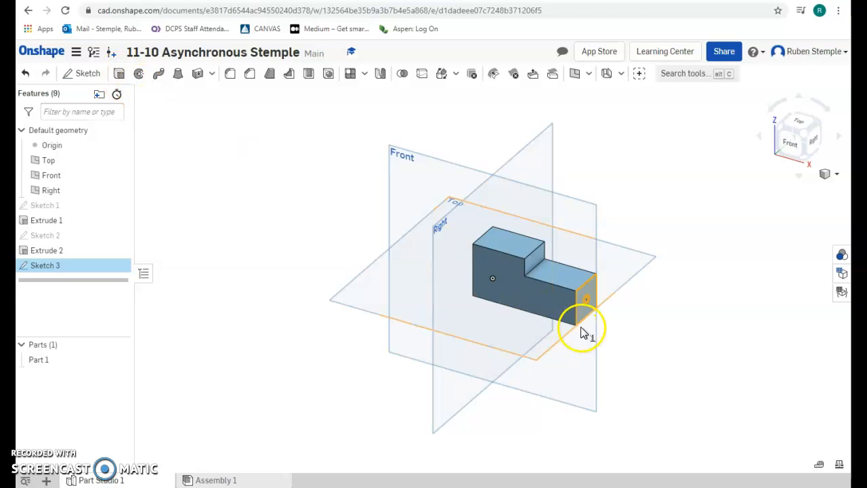
scroll(552, 324, "up", 3)
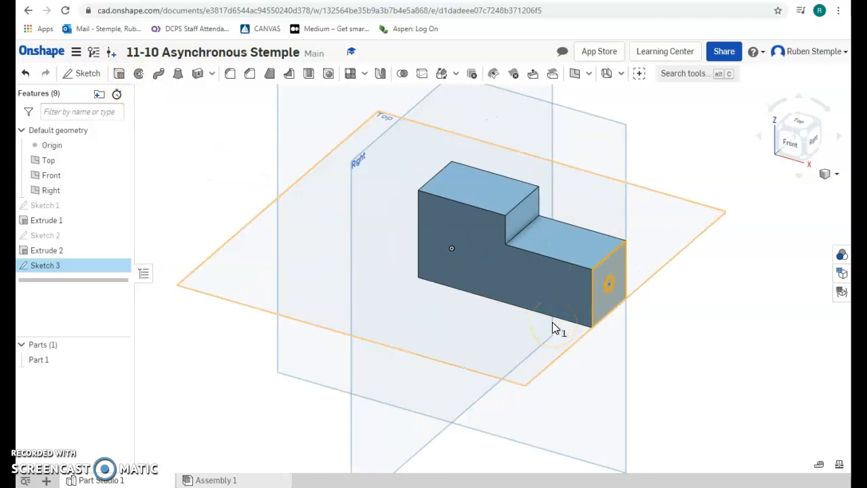
scroll(552, 324, "up", 2)
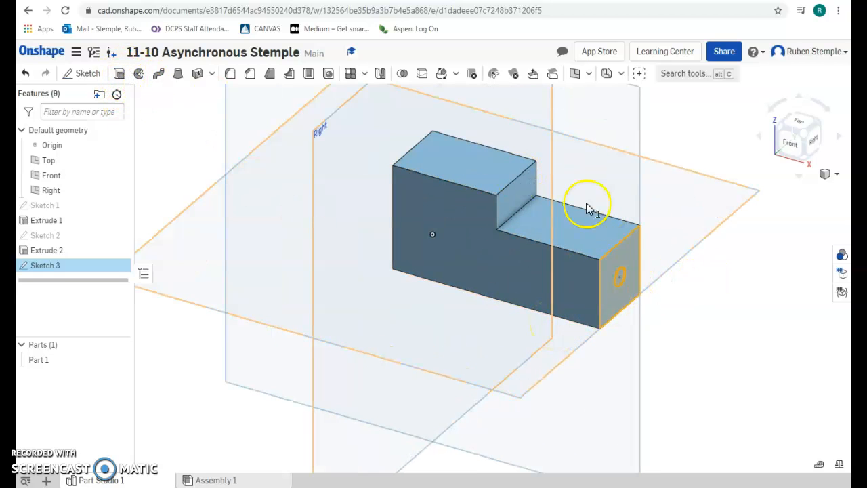
left_click(120, 75)
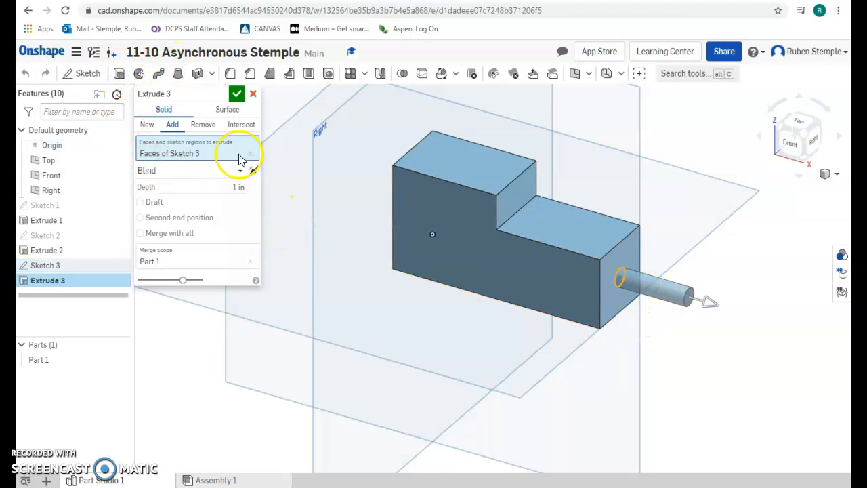
left_click(202, 126)
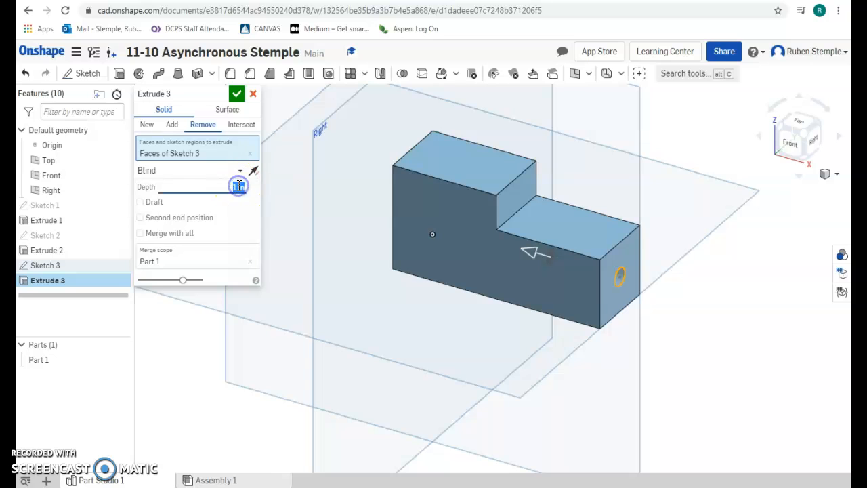
left_click(237, 93)
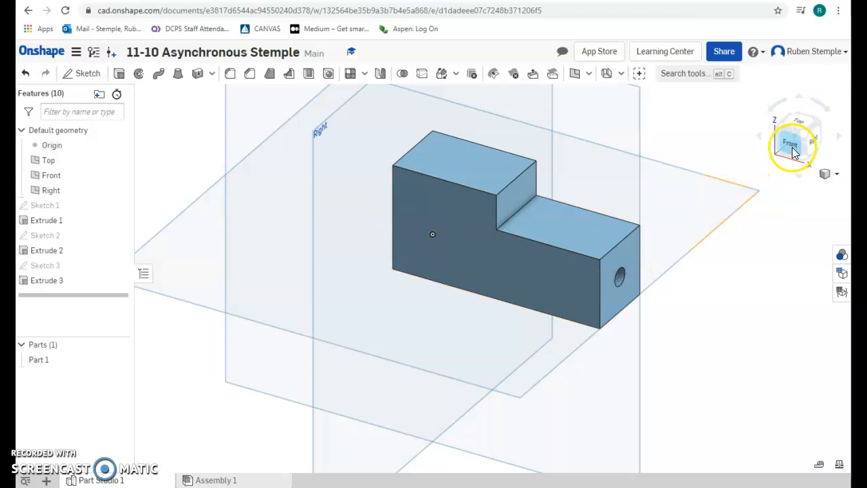
Rotate the part through several orientations to inspect the hole, ending in the trimetric view
left_click(781, 131)
left_click(498, 284)
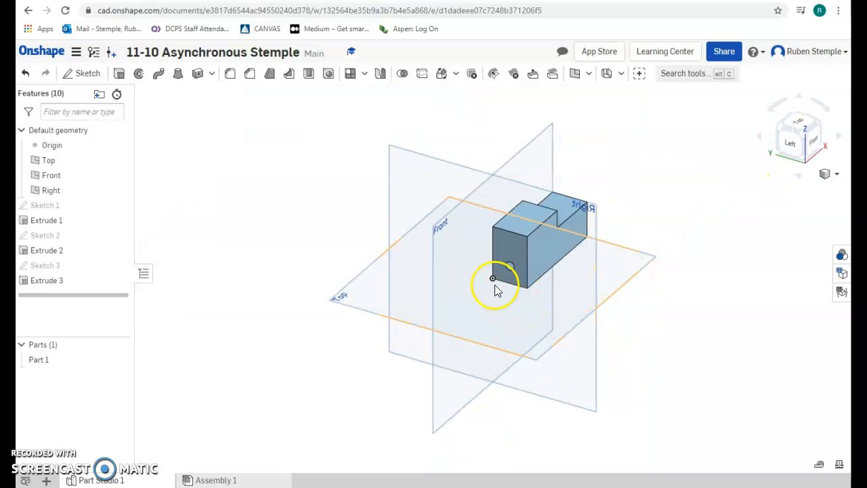
left_click(818, 128)
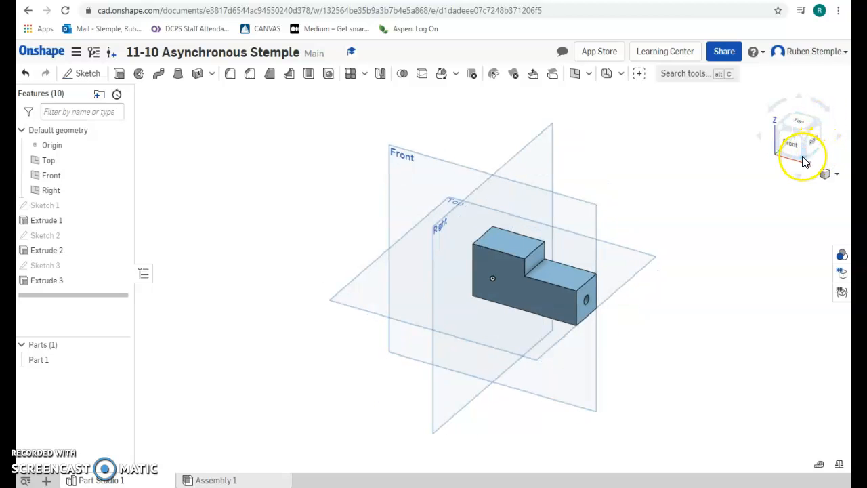
left_click(830, 174)
left_click(816, 215)
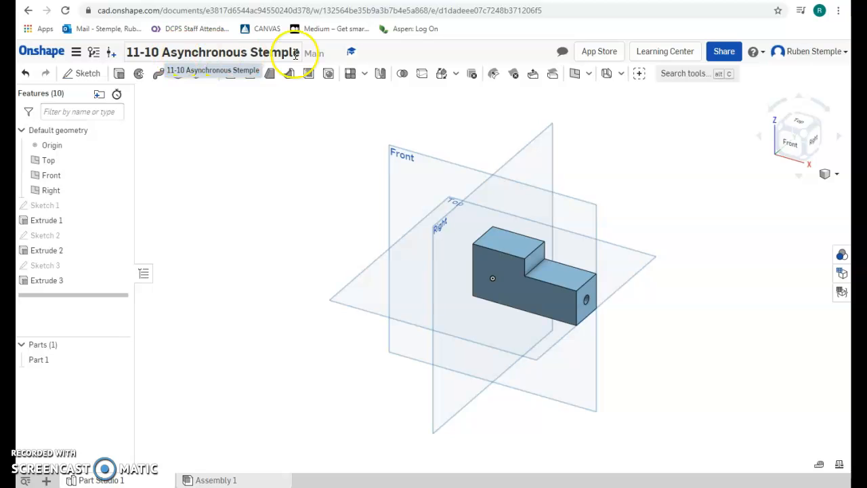
Share the document with a collaborator's e-mail address at Can edit access, then close the dialog
left_click(727, 52)
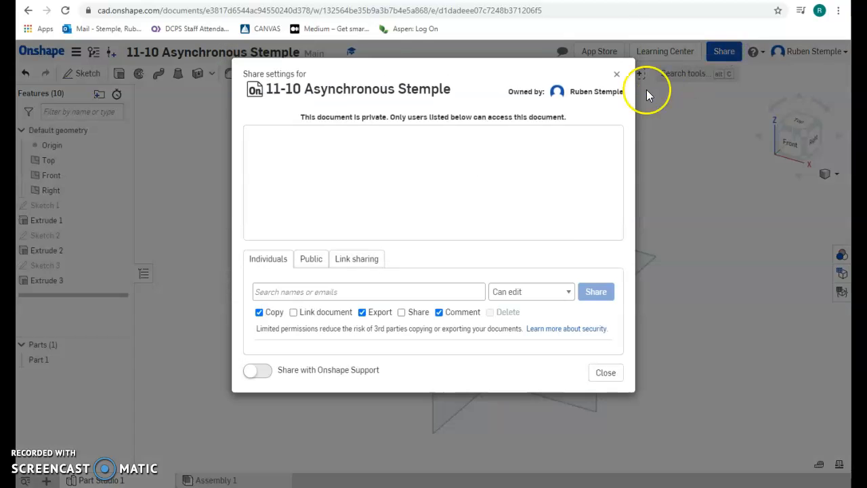
left_click(331, 294)
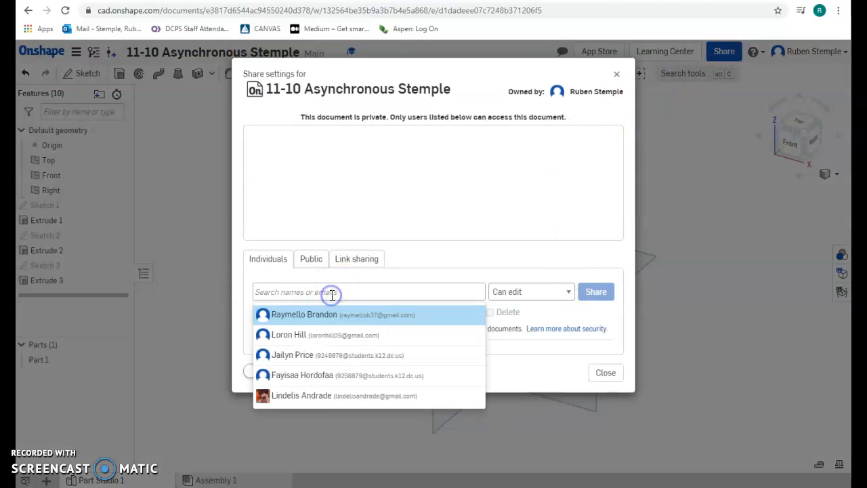
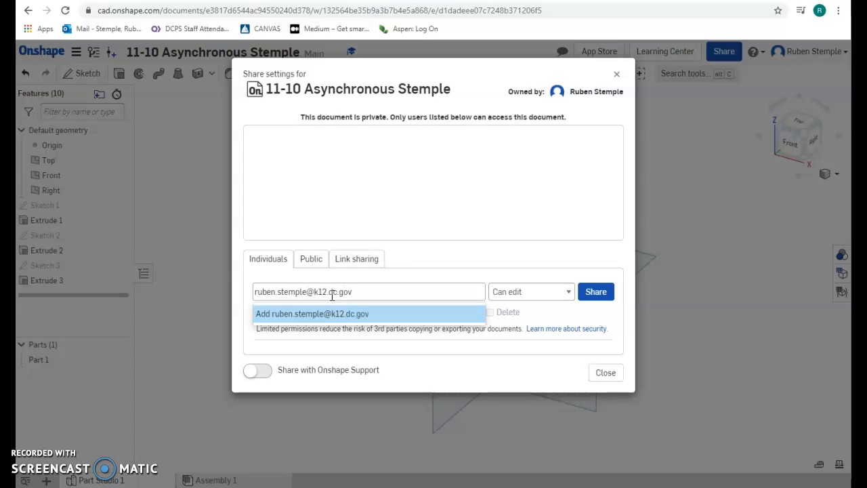
left_click(605, 293)
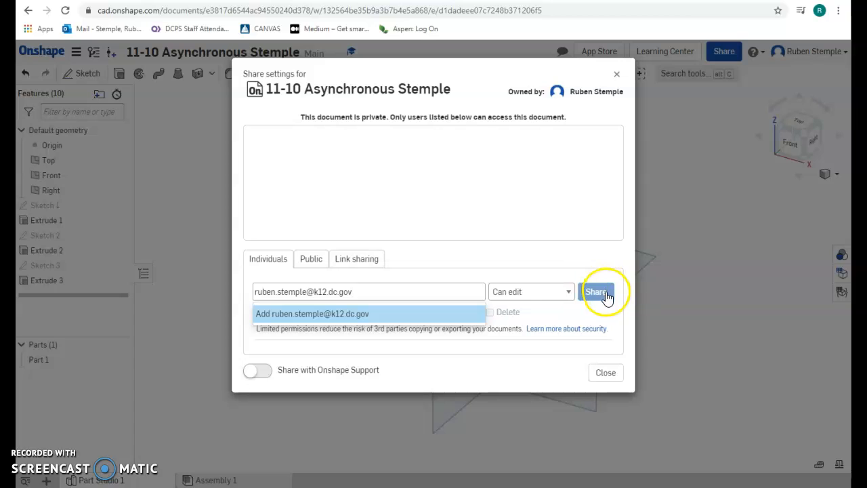
left_click(616, 75)
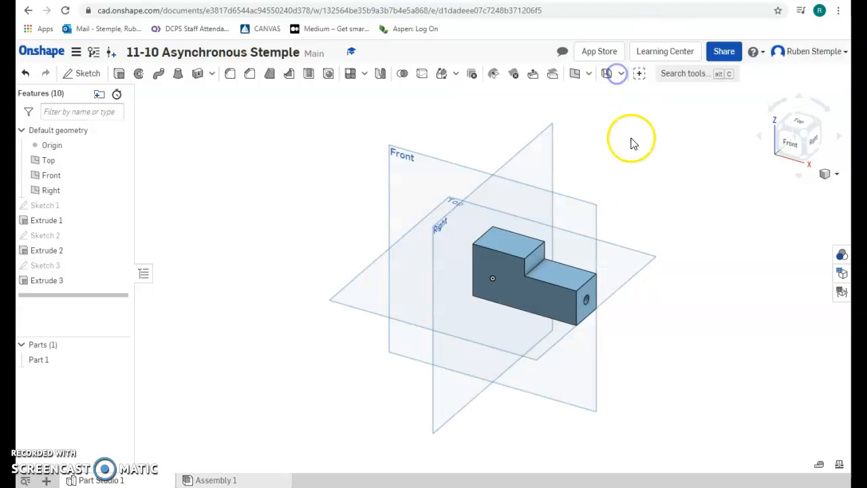